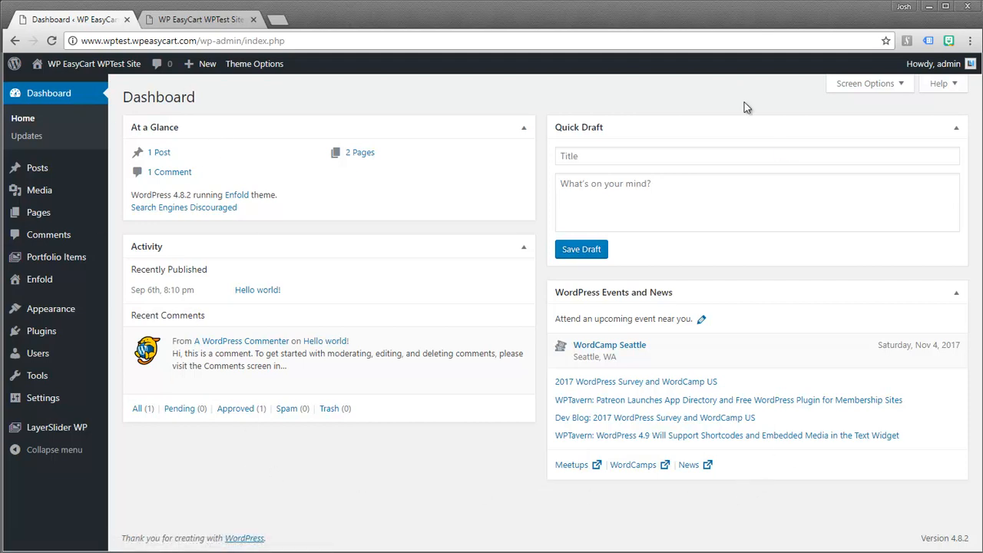
# - Search Plugins > Add New for 'easycart', then install and activate WP EasyCart
pyautogui.click(201, 21)
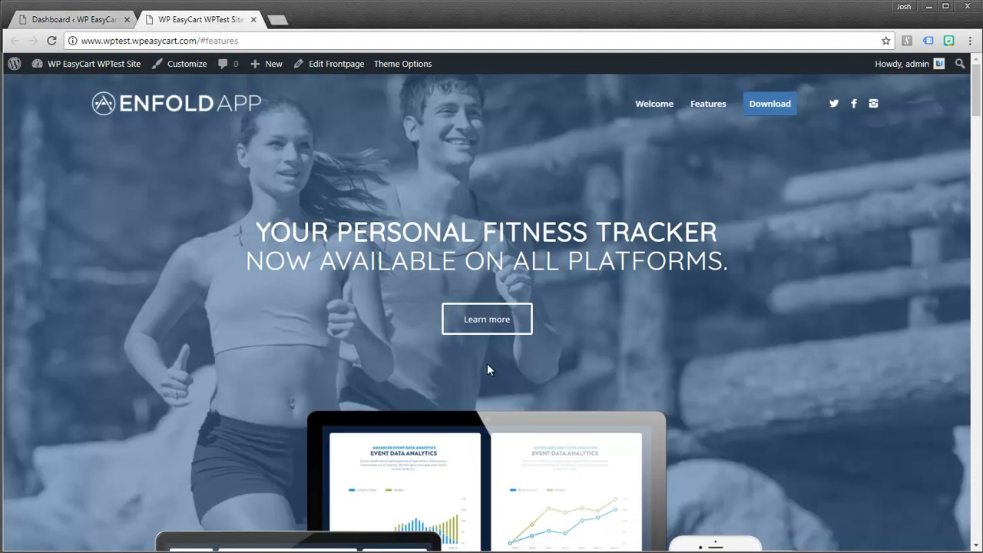
pyautogui.click(77, 20)
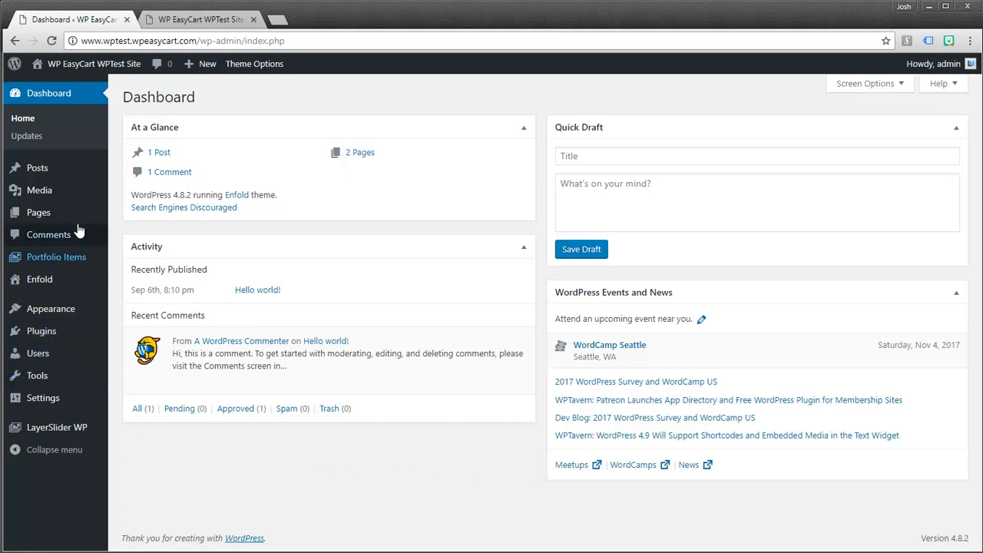
pyautogui.moveTo(34, 332)
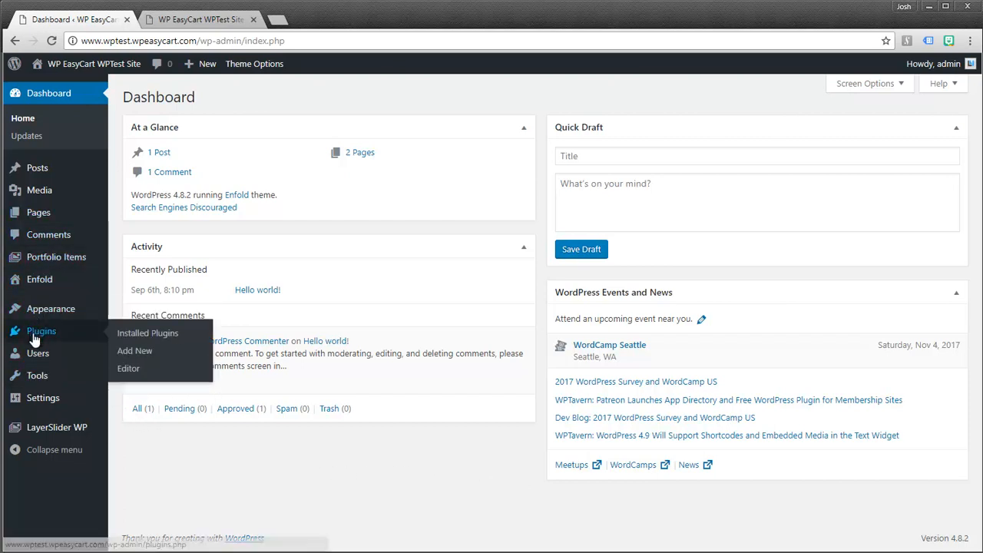
pyautogui.click(126, 352)
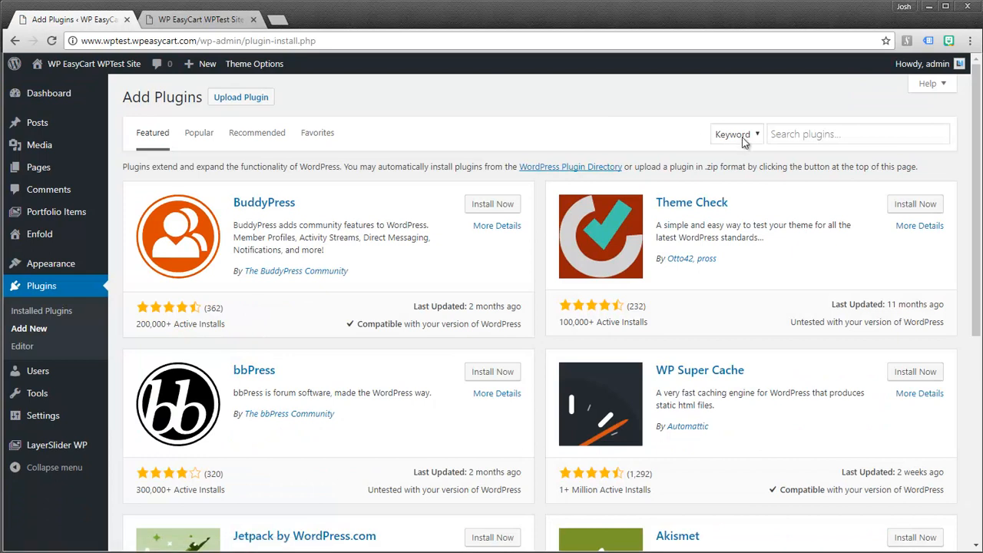
pyautogui.click(785, 134)
pyautogui.write('easycart')
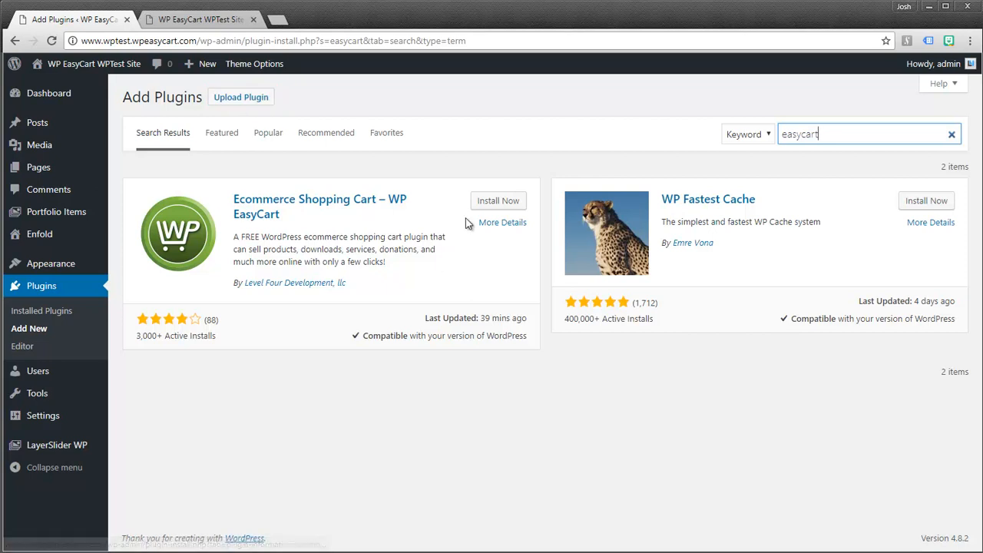
pyautogui.click(493, 203)
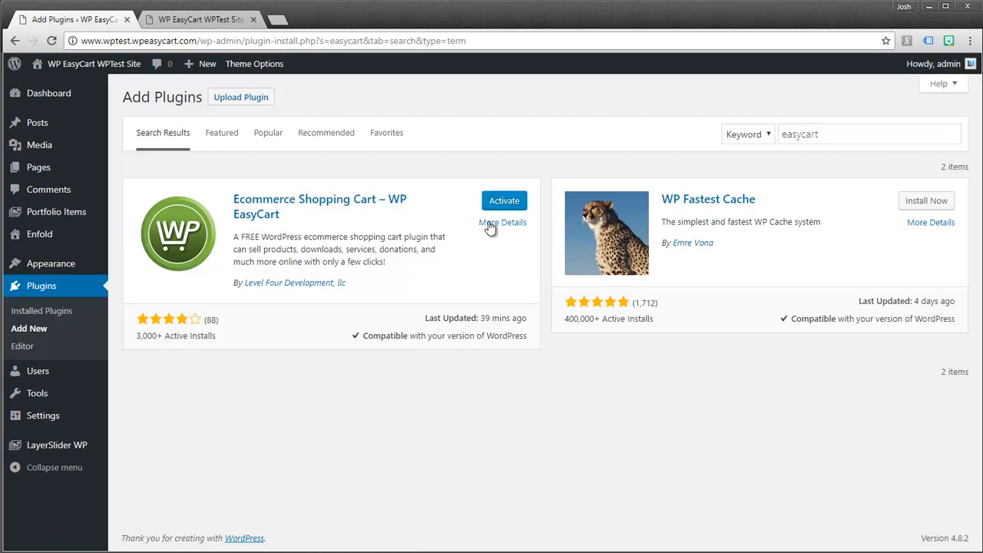
pyautogui.click(505, 203)
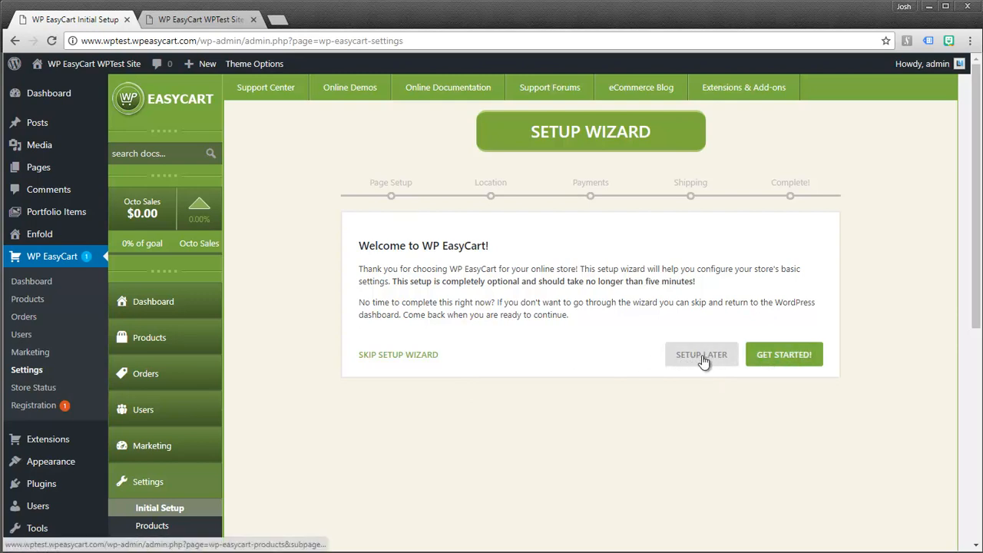
# - Launch the WP EasyCart setup wizard from its welcome screen with GET STARTED!
pyautogui.click(793, 358)
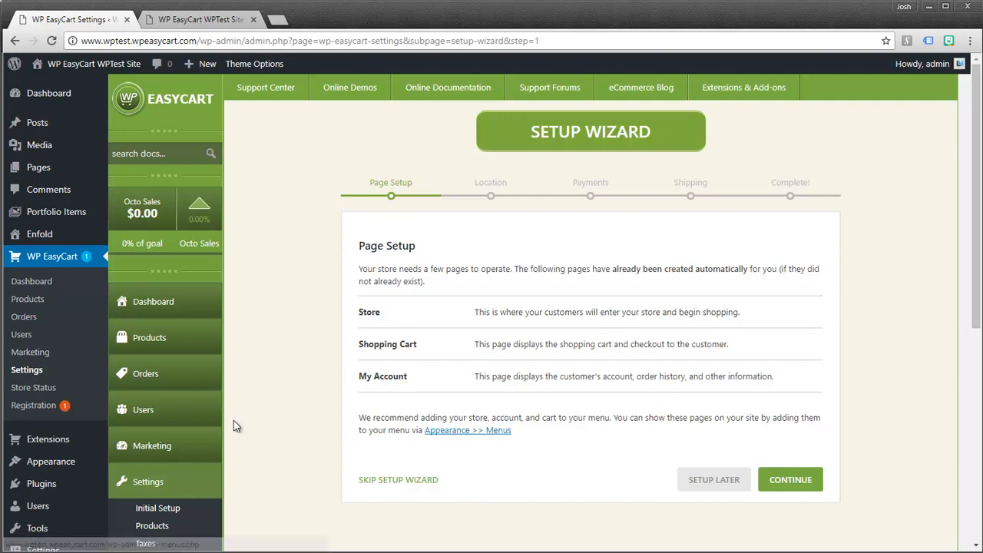
# - Review the Store, Shopping Cart and My Account pages listed on the Page Setup step
pyautogui.moveTo(57, 474)
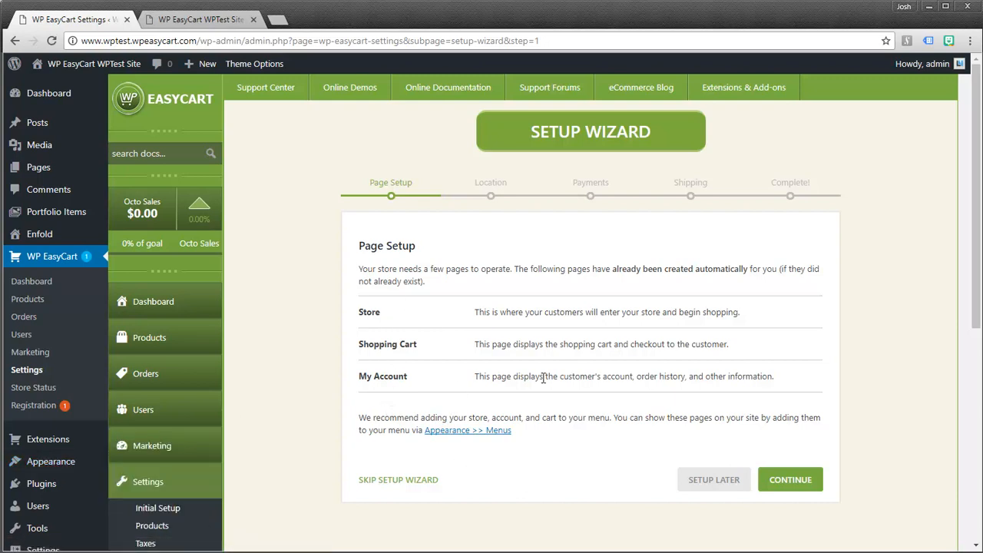
# - Set the store state to Oregon, keep USD, turn sales tax off, and save the Location step
pyautogui.click(783, 482)
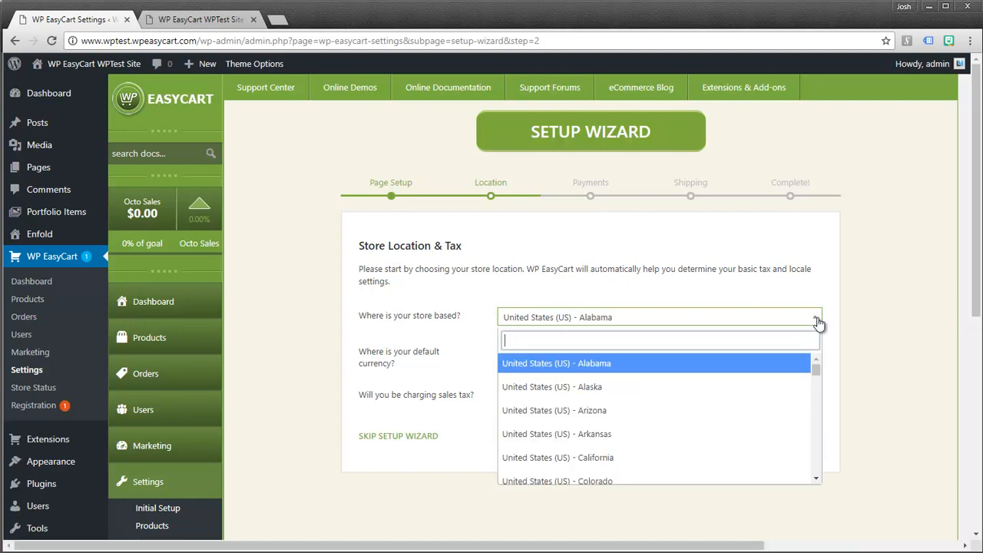
pyautogui.moveTo(817, 369); pyautogui.dragTo(816, 393)
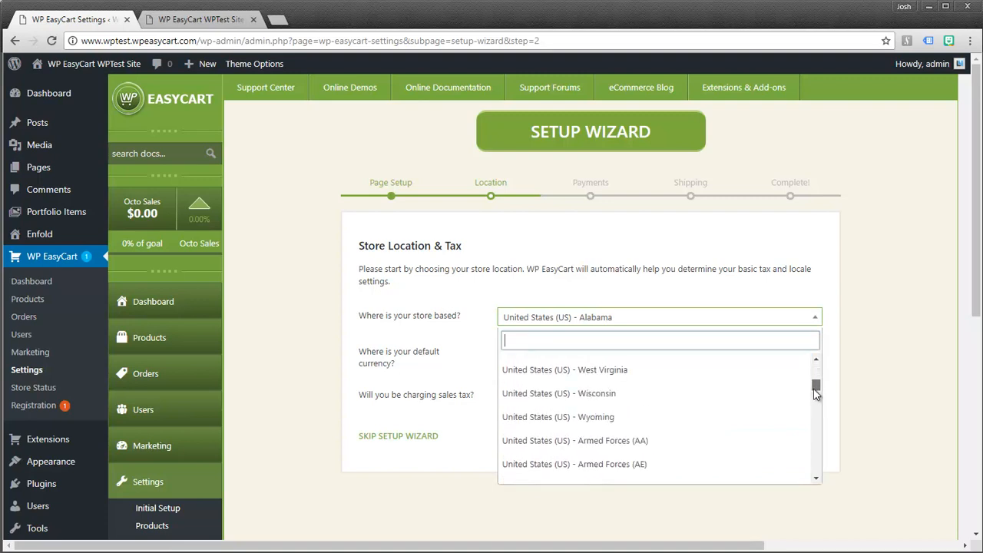
pyautogui.scroll(1, 707, 417)
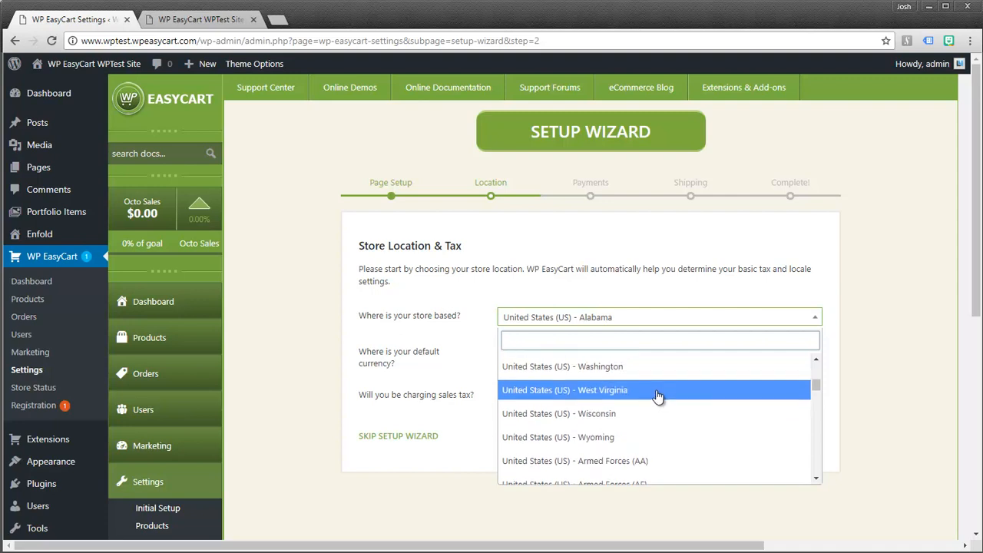
pyautogui.click(599, 369)
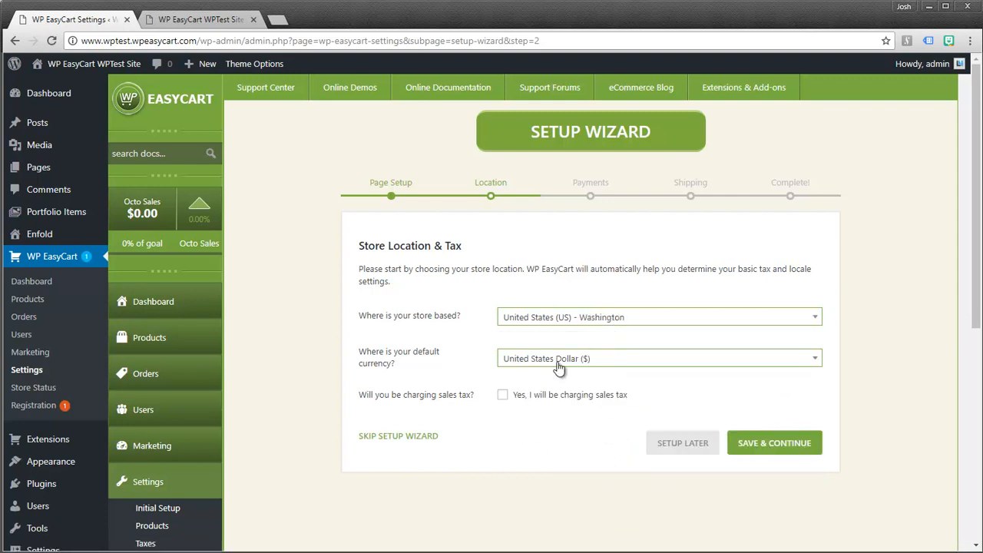
pyautogui.click(503, 396)
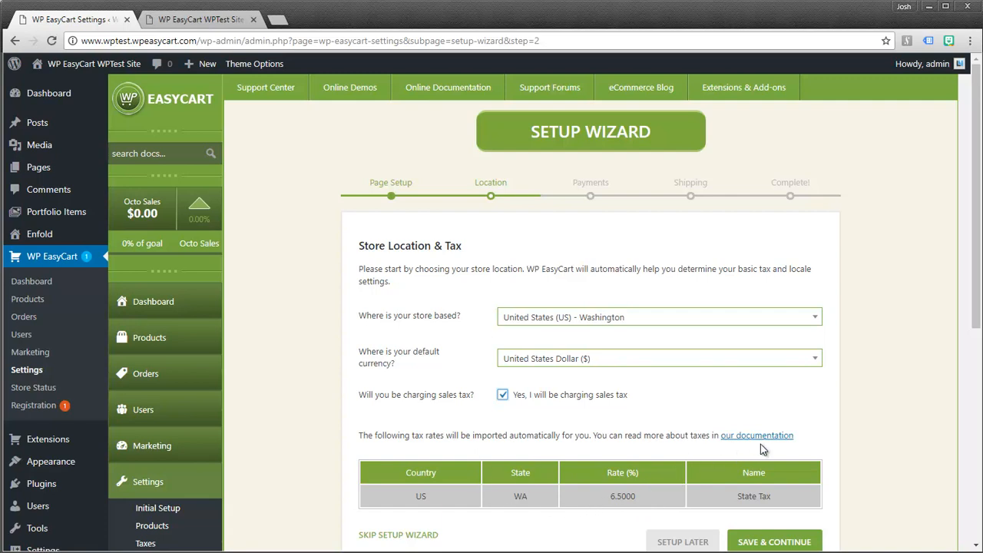
pyautogui.moveTo(977, 310); pyautogui.dragTo(977, 349)
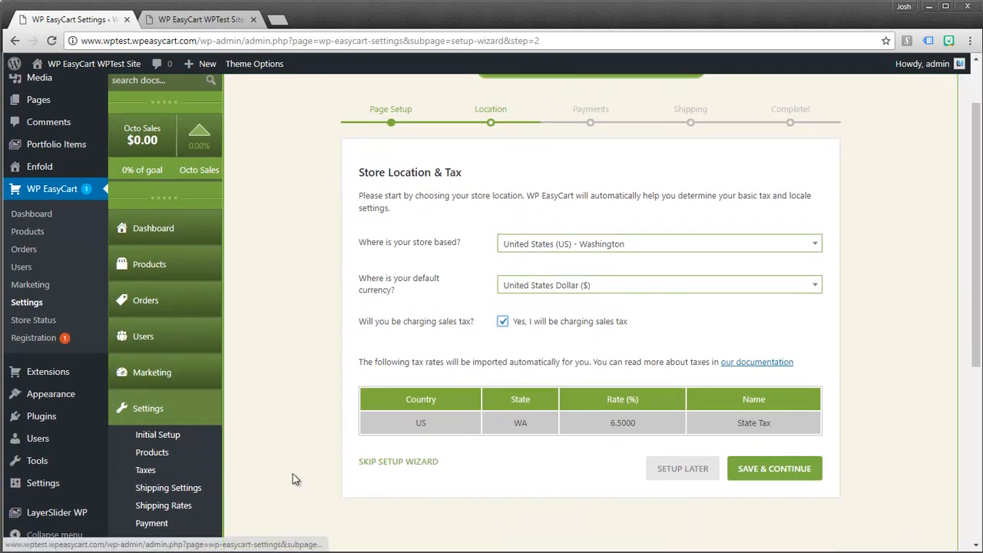
pyautogui.click(572, 244)
pyautogui.click(818, 287)
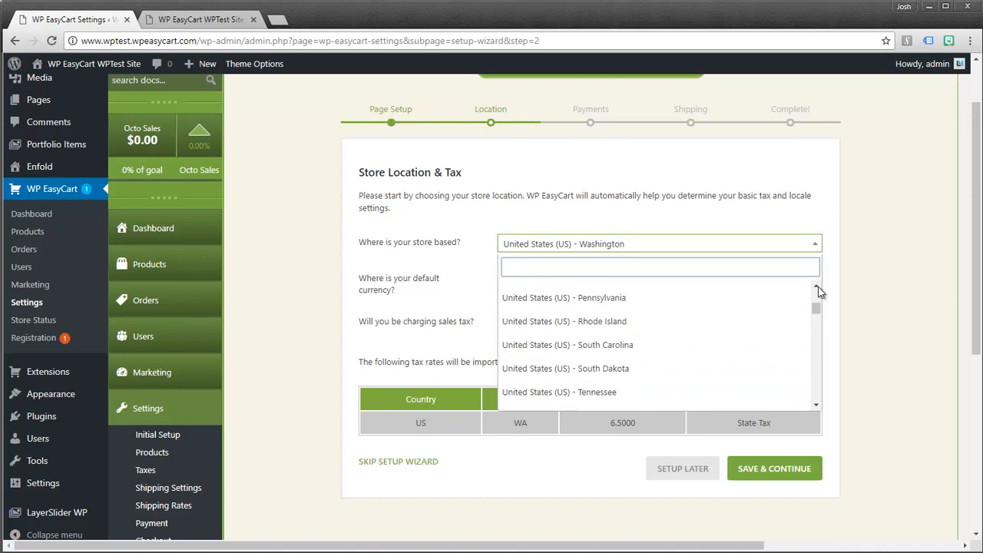
pyautogui.click(583, 333)
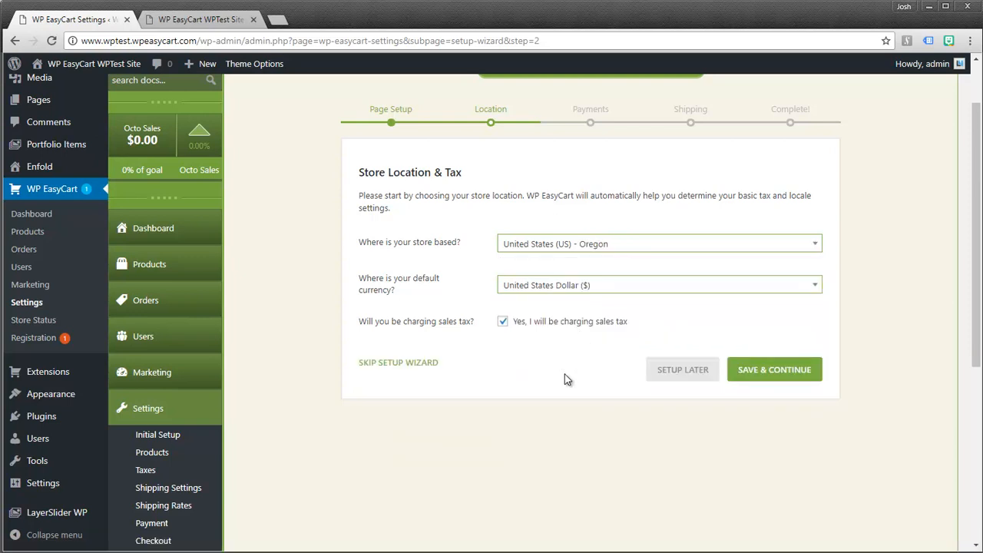
pyautogui.click(503, 323)
pyautogui.click(758, 377)
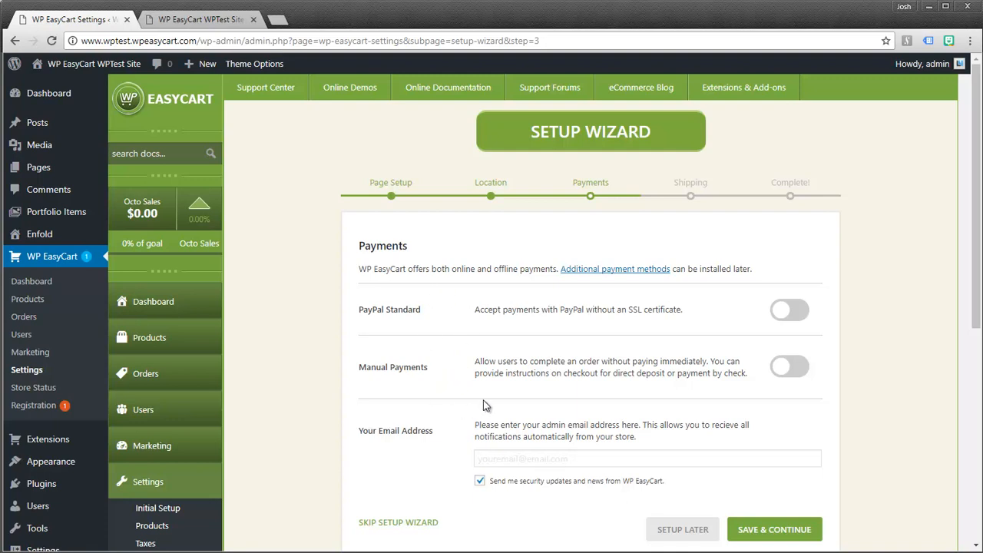
# - Open the 'Additional payment methods' documentation in a new browser tab
pyautogui.click(611, 272)
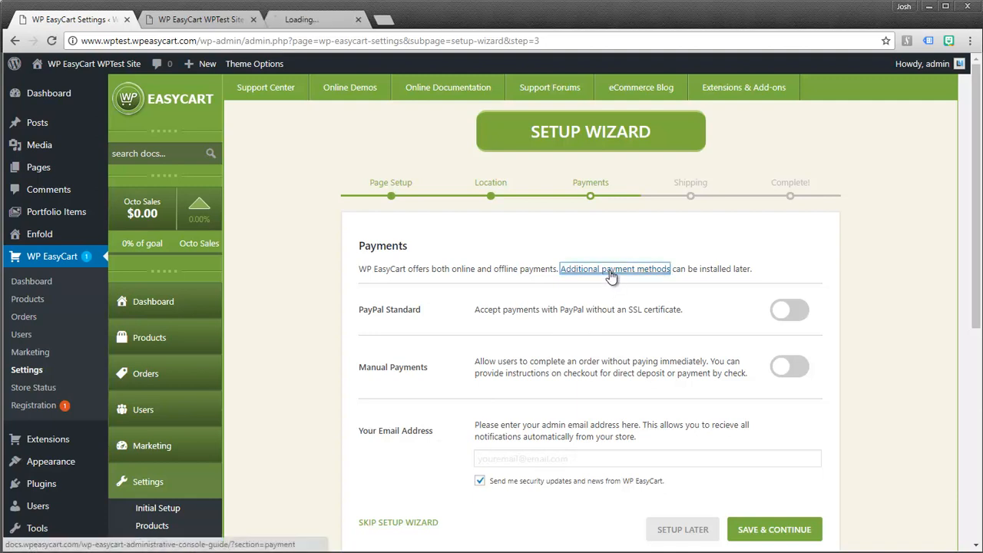
pyautogui.click(328, 18)
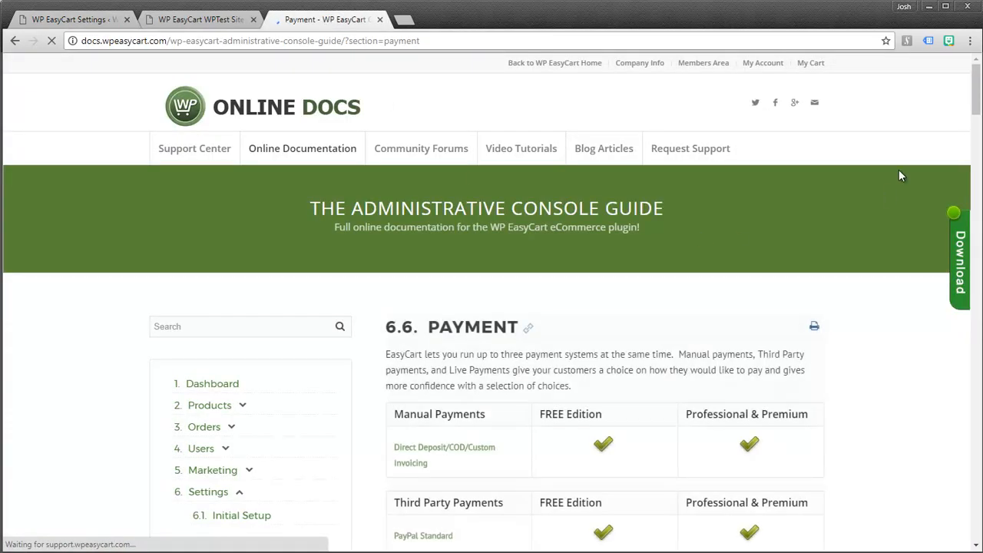
pyautogui.moveTo(978, 95); pyautogui.dragTo(977, 194)
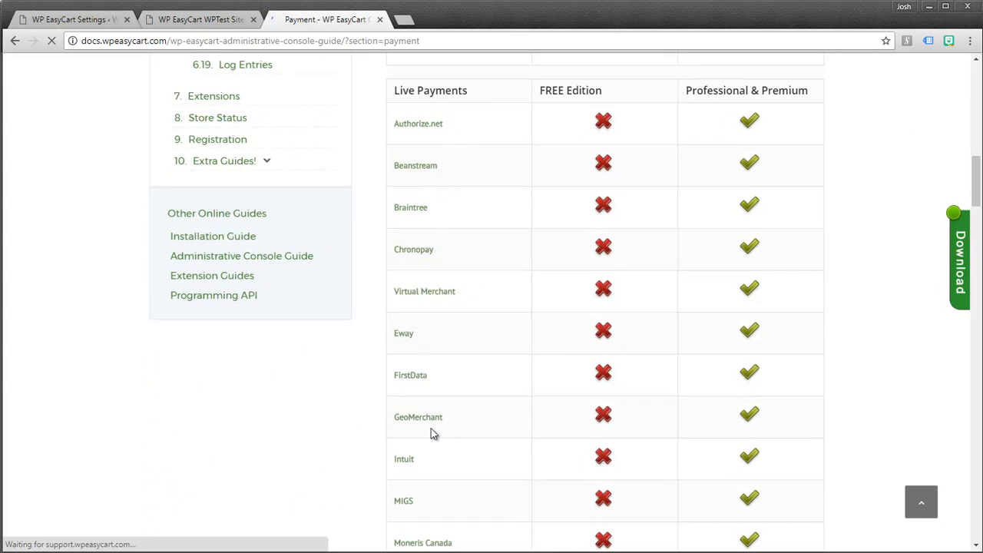
pyautogui.moveTo(975, 208); pyautogui.dragTo(975, 271)
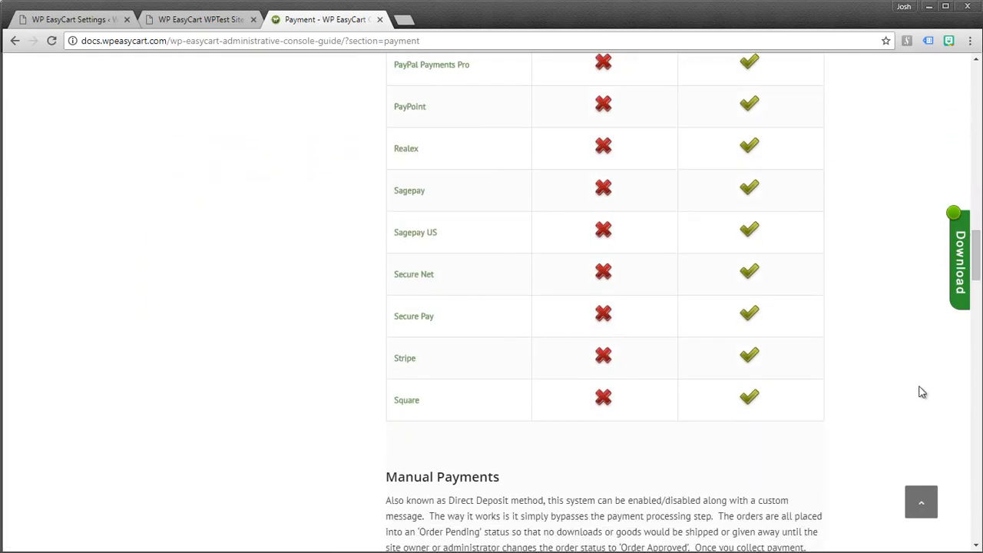
pyautogui.moveTo(975, 261); pyautogui.dragTo(977, 104)
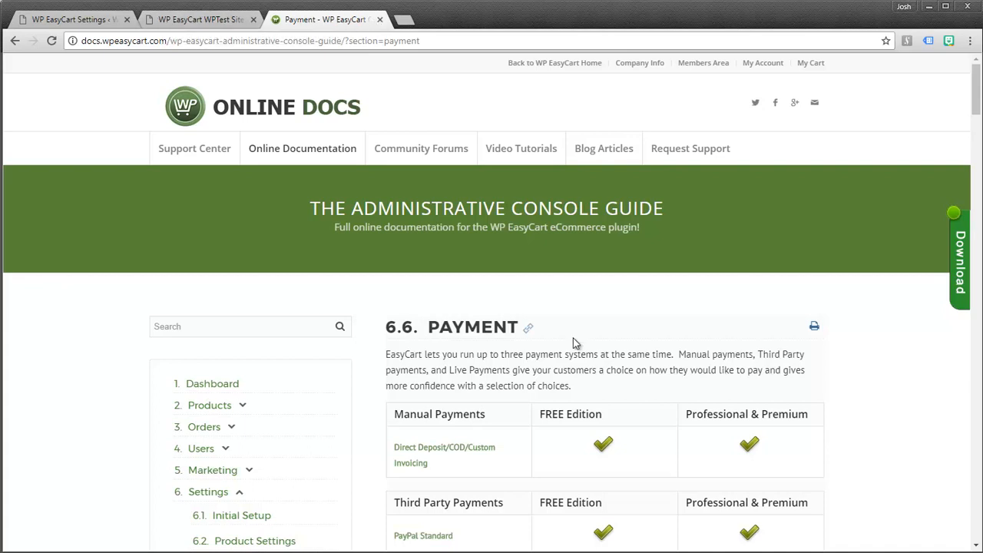
pyautogui.moveTo(326, 138)
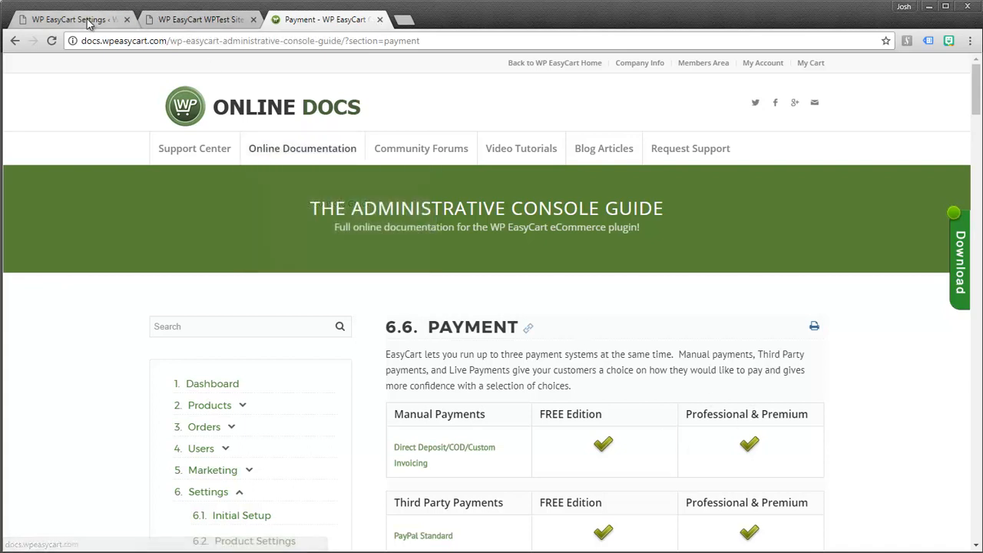
pyautogui.click(73, 19)
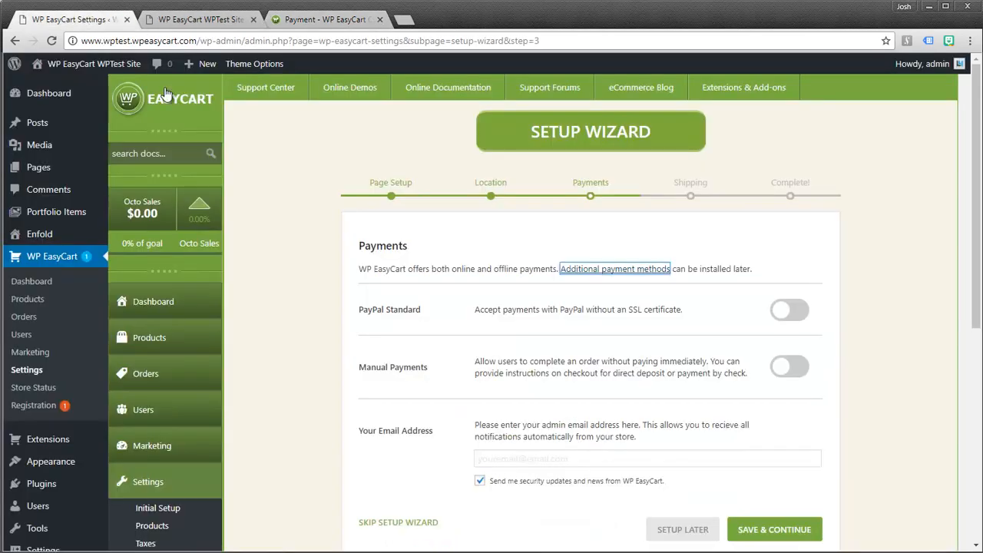
# - Enable PayPal Standard, enter the PayPal and admin e-mail addresses, and save Payments
pyautogui.click(788, 311)
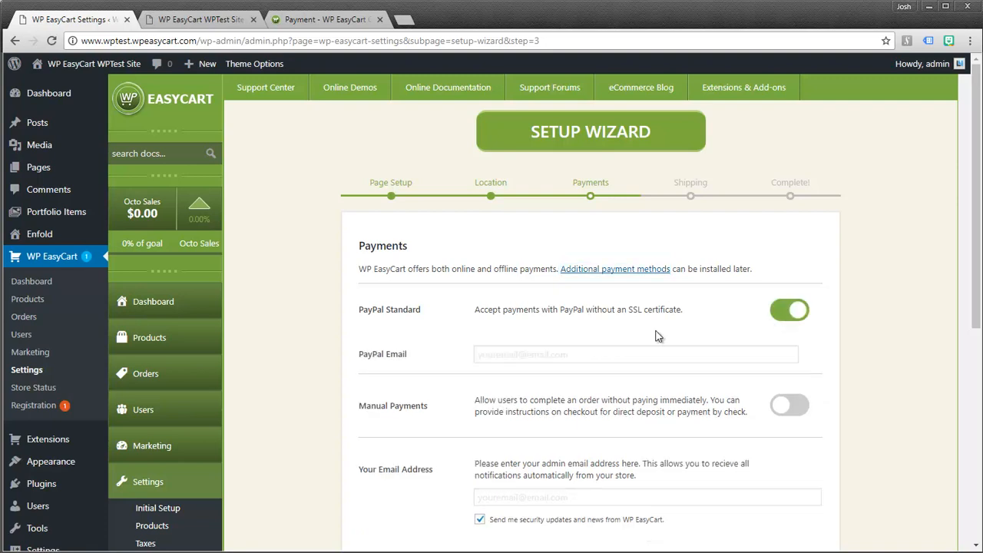
pyautogui.click(513, 352)
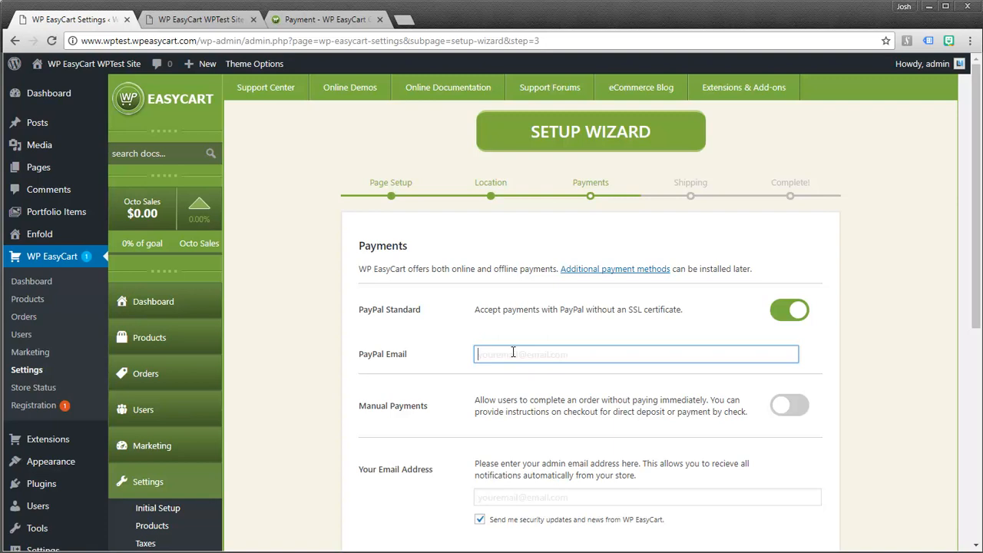
pyautogui.write('test@paypal.com')
pyautogui.click(495, 497)
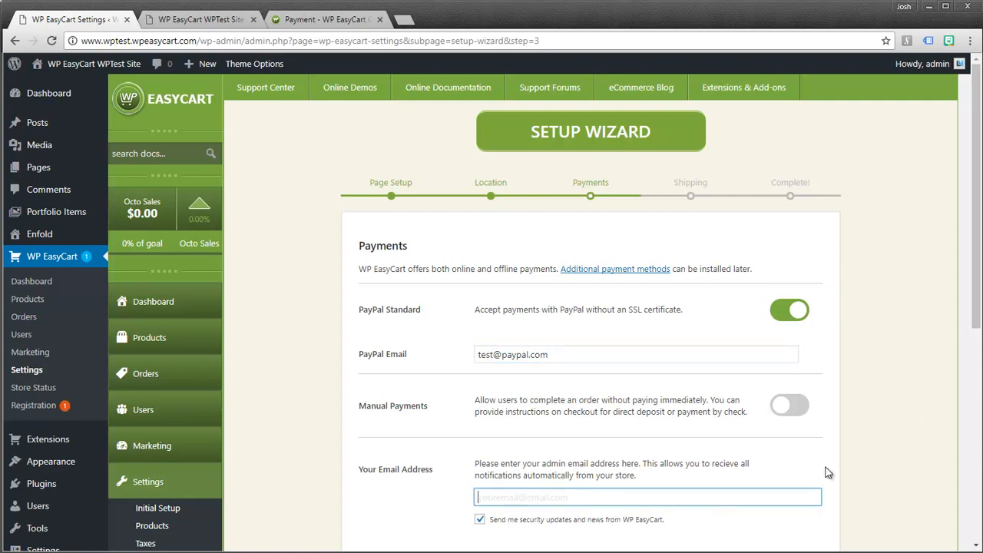
pyautogui.moveTo(978, 293); pyautogui.dragTo(976, 343)
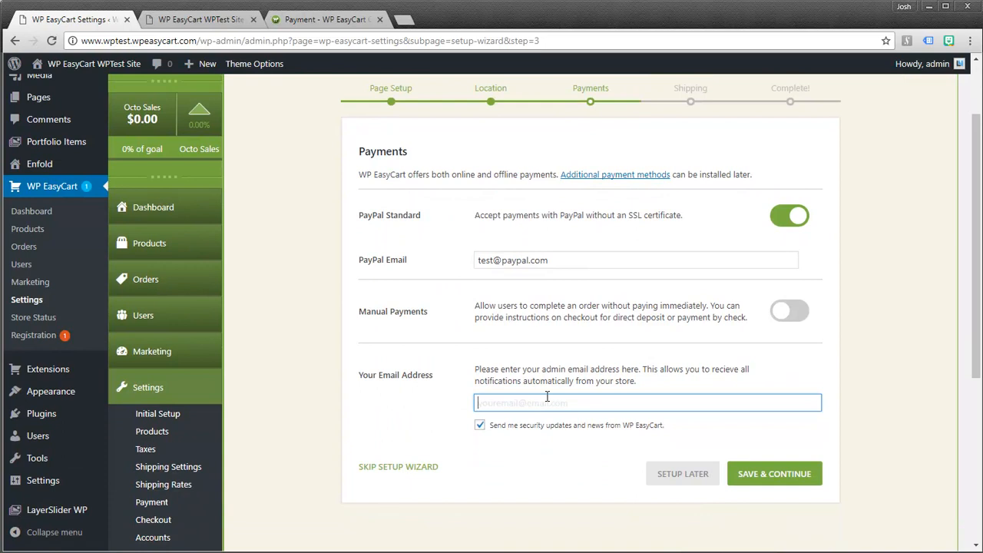
pyautogui.click(774, 474)
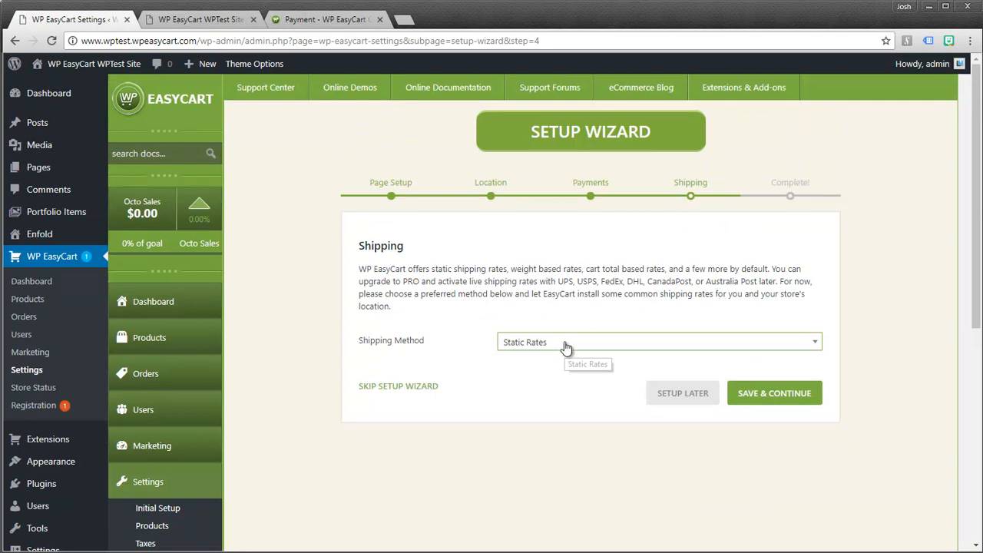
# - Choose Static Rates in the Shipping Method dropdown instead of Cart Total or Weight Based Rates
pyautogui.scroll(-1, 401, 427)
pyautogui.scroll(-1, 403, 432)
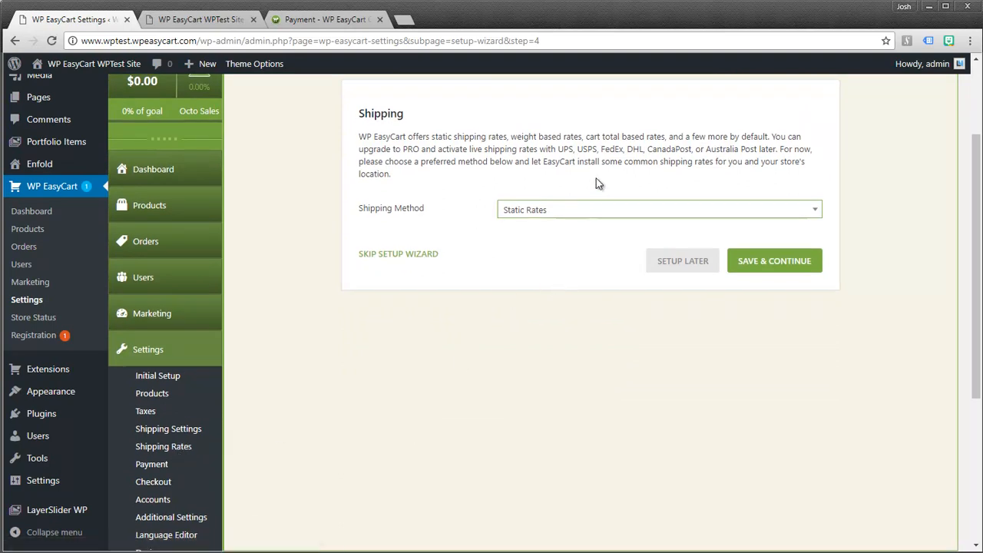
pyautogui.scroll(1, 506, 215)
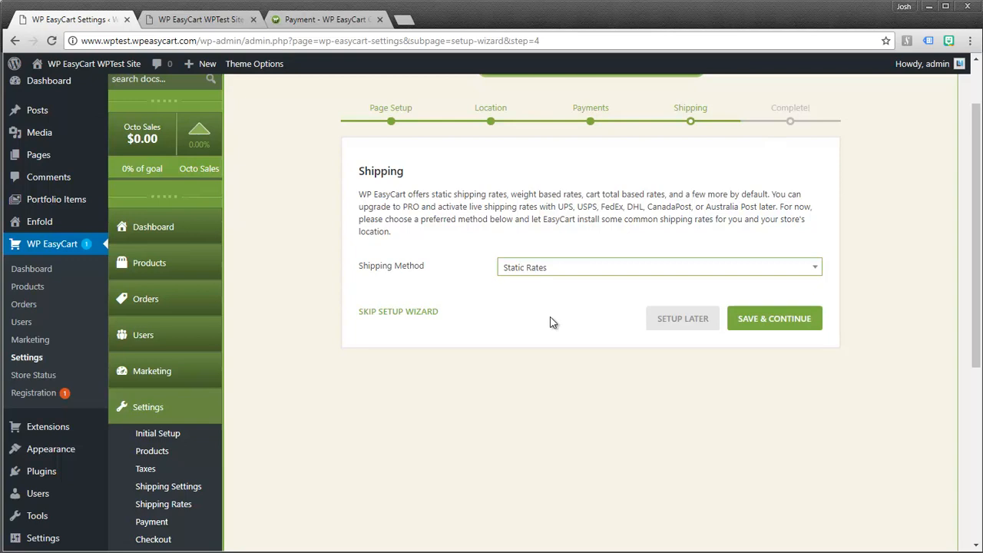
pyautogui.click(550, 275)
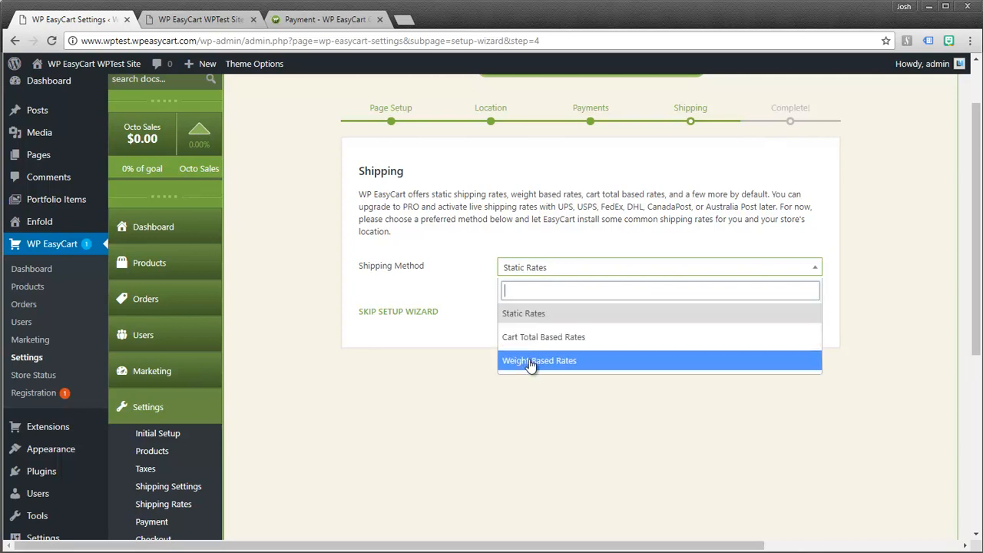
pyautogui.click(522, 313)
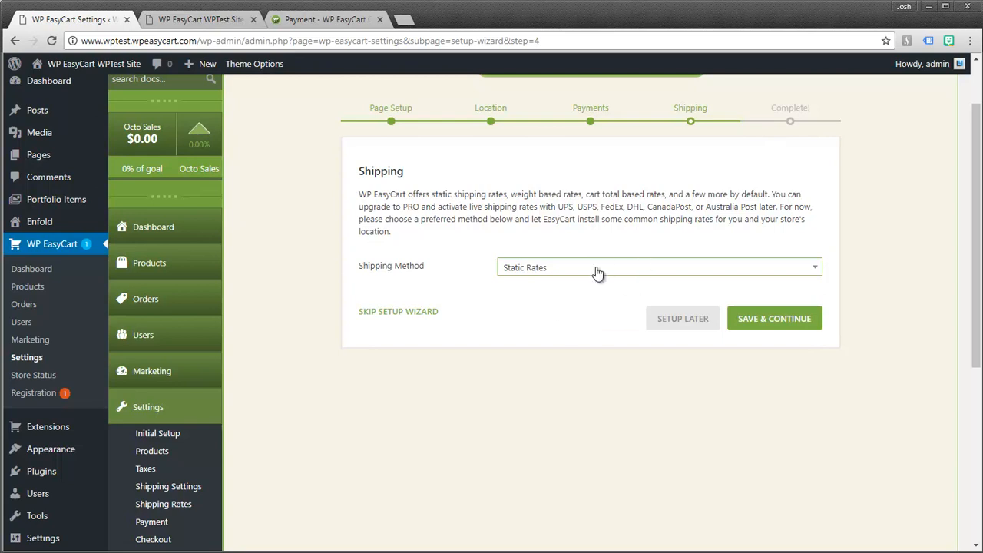
# - Save the shipping step, allow usage data sharing, and start a new product with Create a Product
pyautogui.click(764, 326)
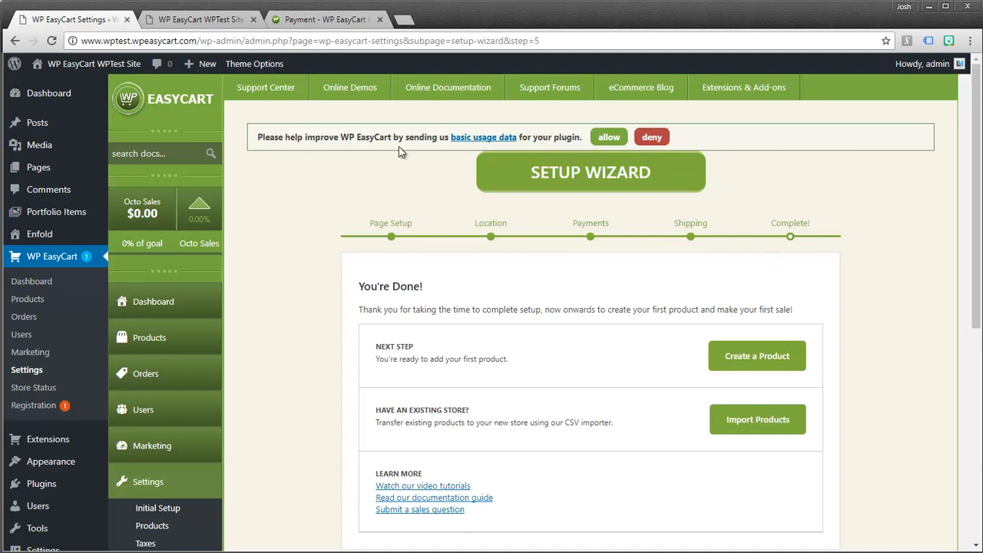
pyautogui.click(613, 140)
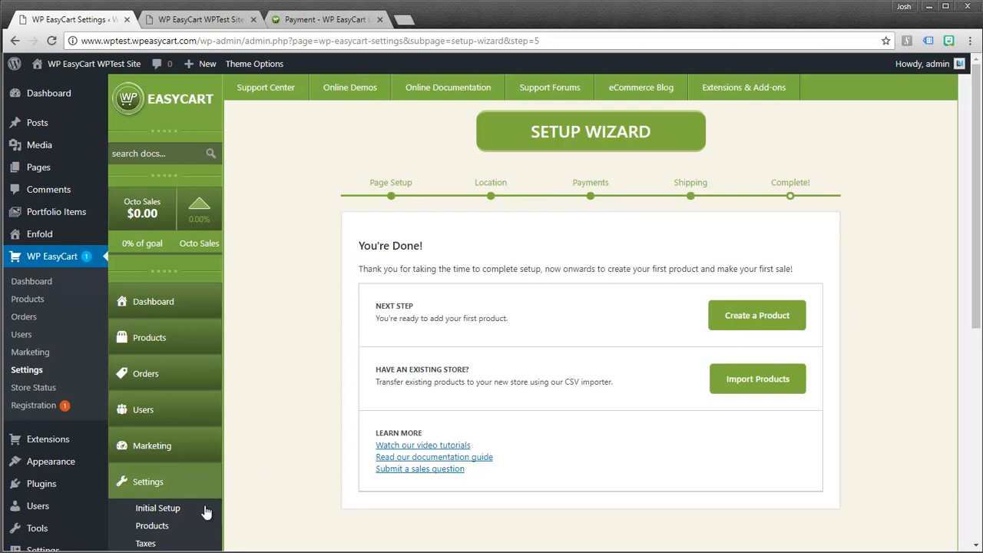
pyautogui.scroll(-1, 254, 492)
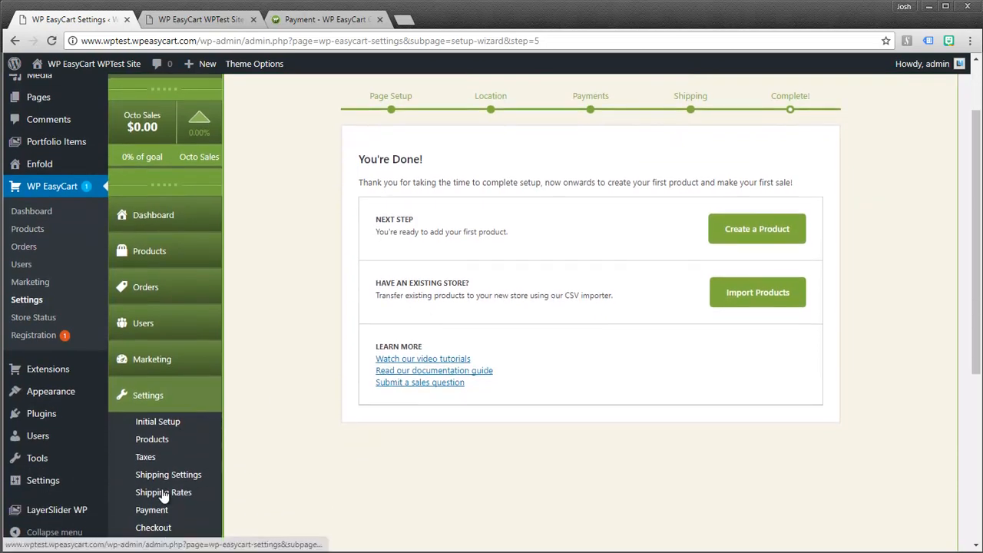
pyautogui.scroll(1, 584, 292)
pyautogui.scroll(1, 583, 291)
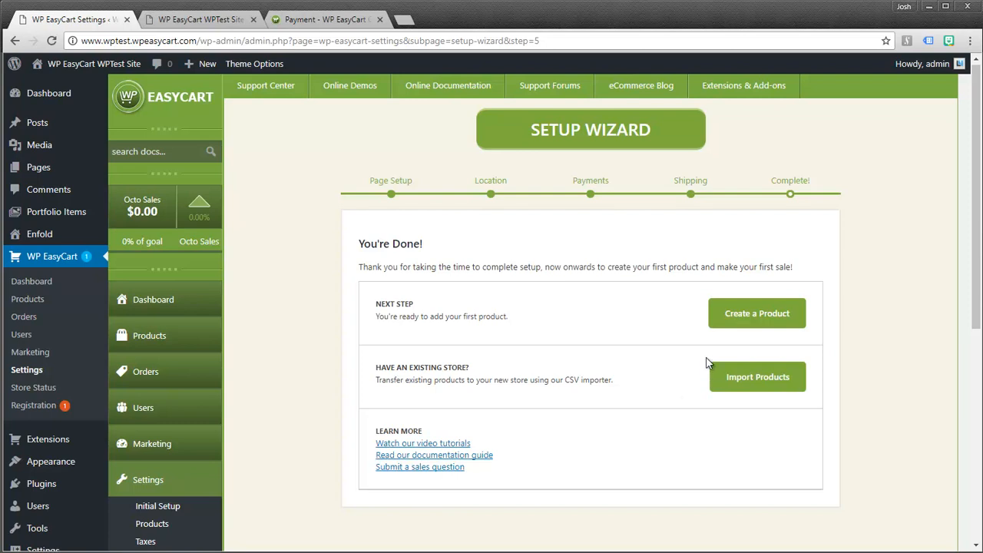
pyautogui.click(749, 316)
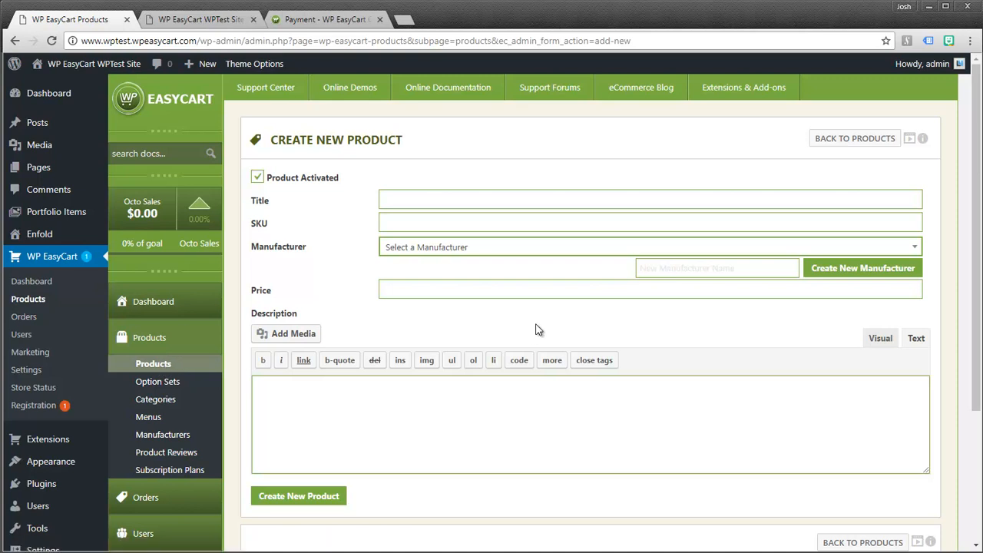
# - Enter title Test Product, SKU testSKU, manufacturer WP EasyCart WPTest Site, price 14.95 and a description
pyautogui.click(431, 201)
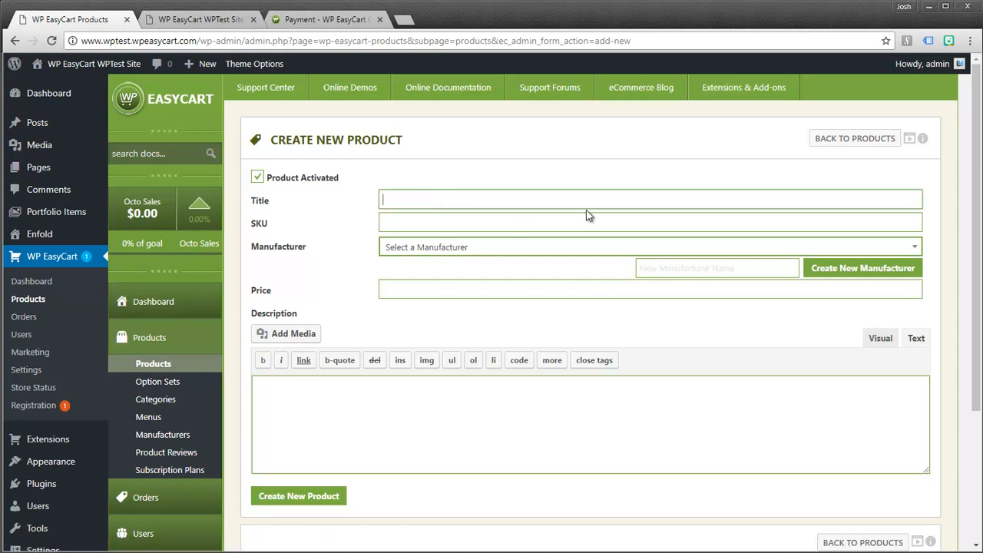
pyautogui.write('Test Product')
pyautogui.press('Tab')
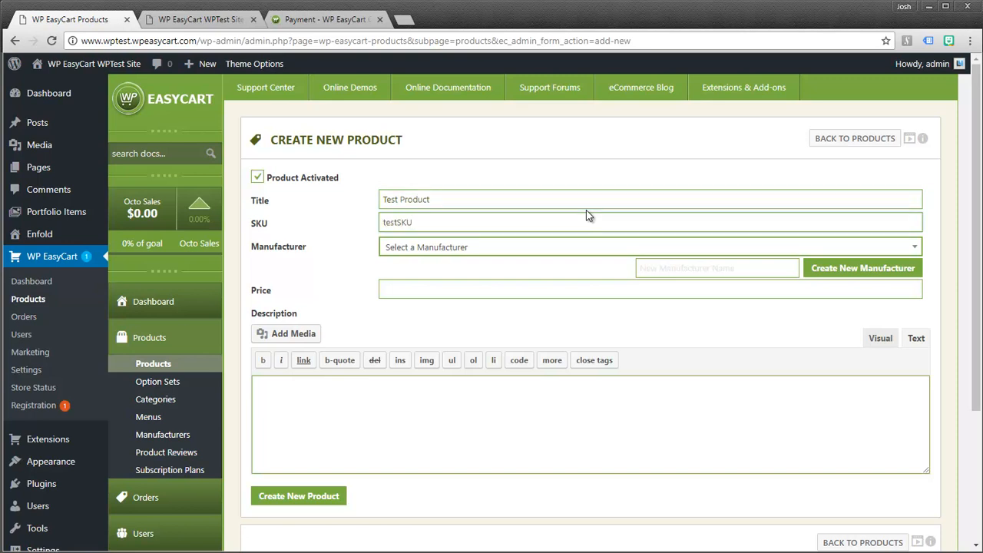
pyautogui.click(462, 249)
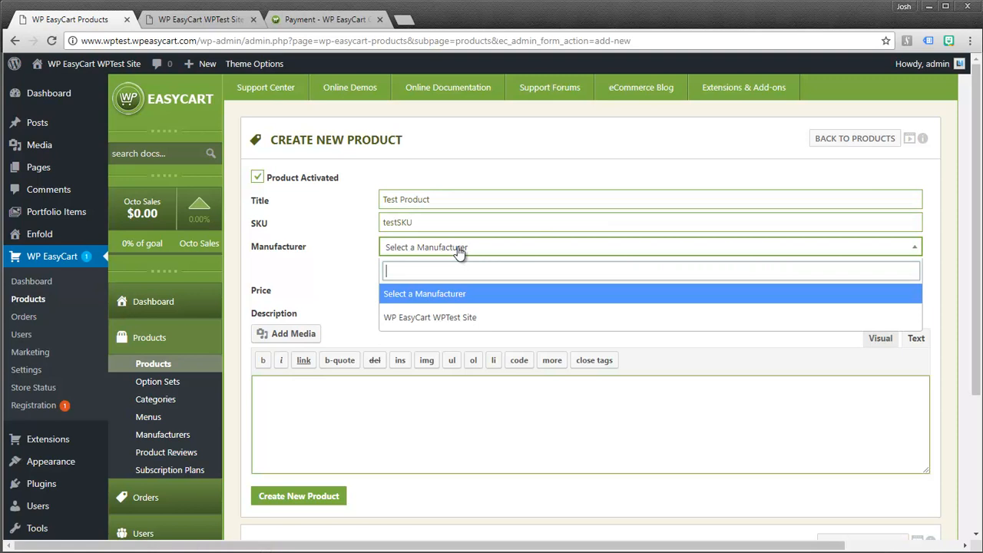
pyautogui.click(437, 317)
pyautogui.click(407, 296)
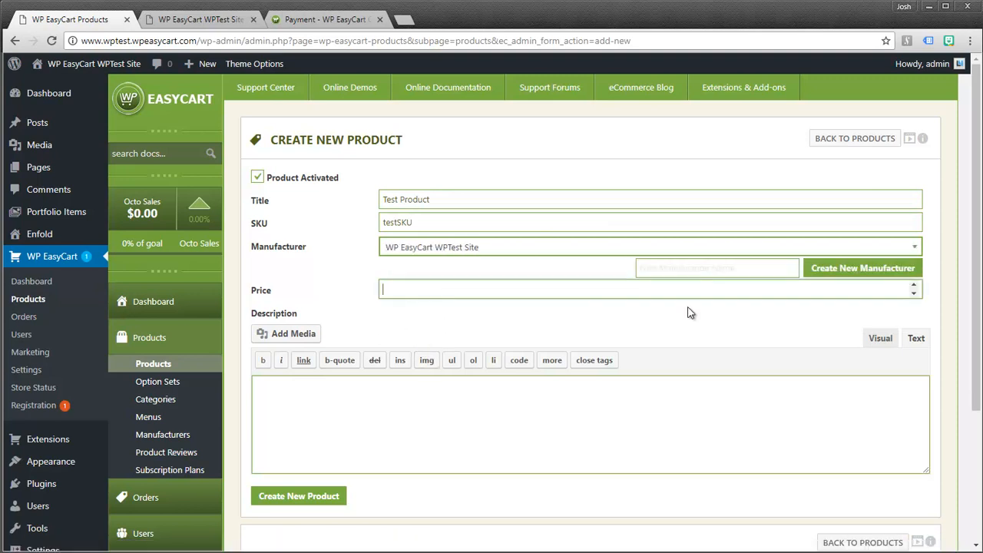
pyautogui.press('Tab')
pyautogui.click(581, 393)
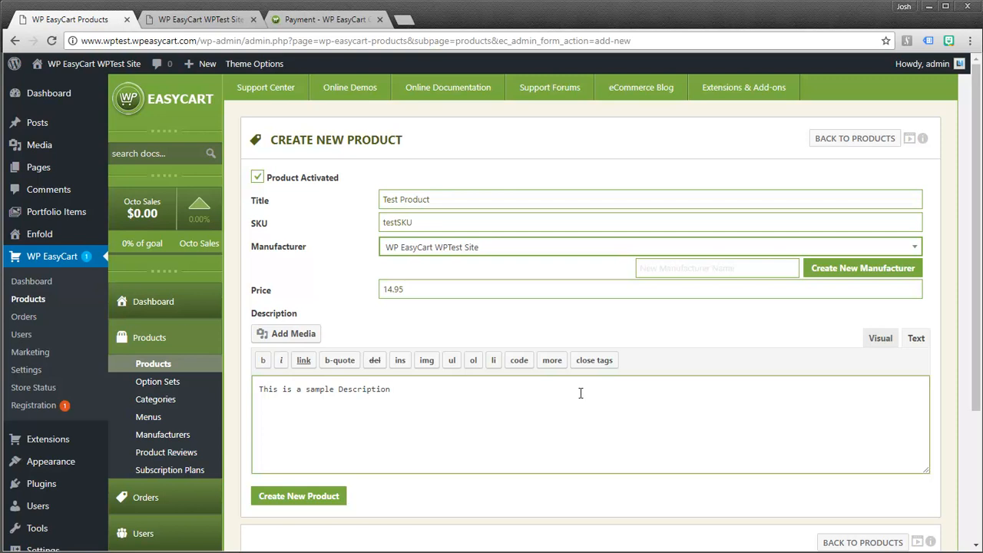
pyautogui.scroll(-2, 662, 396)
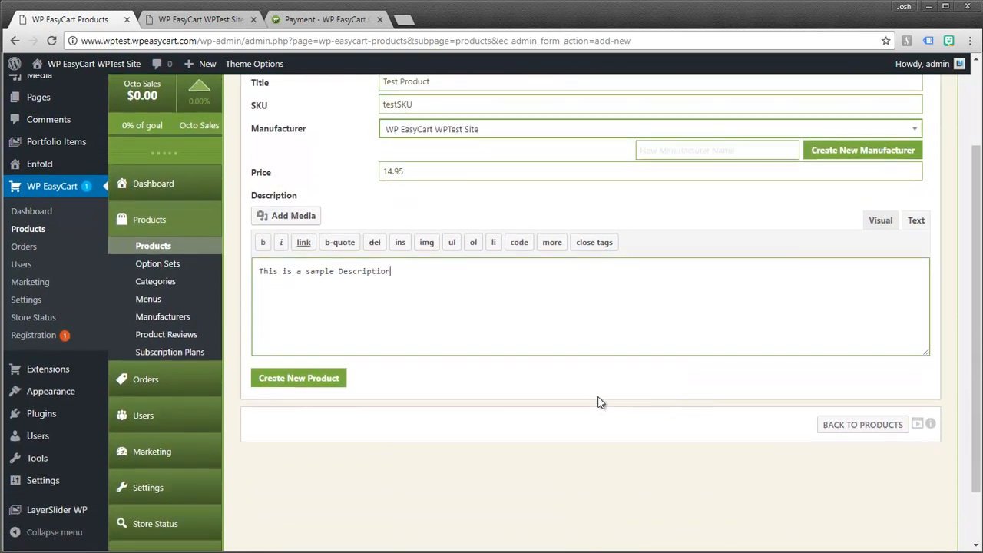
# - Save Test Product with Create New Product, then expand its Product Images section
pyautogui.click(308, 376)
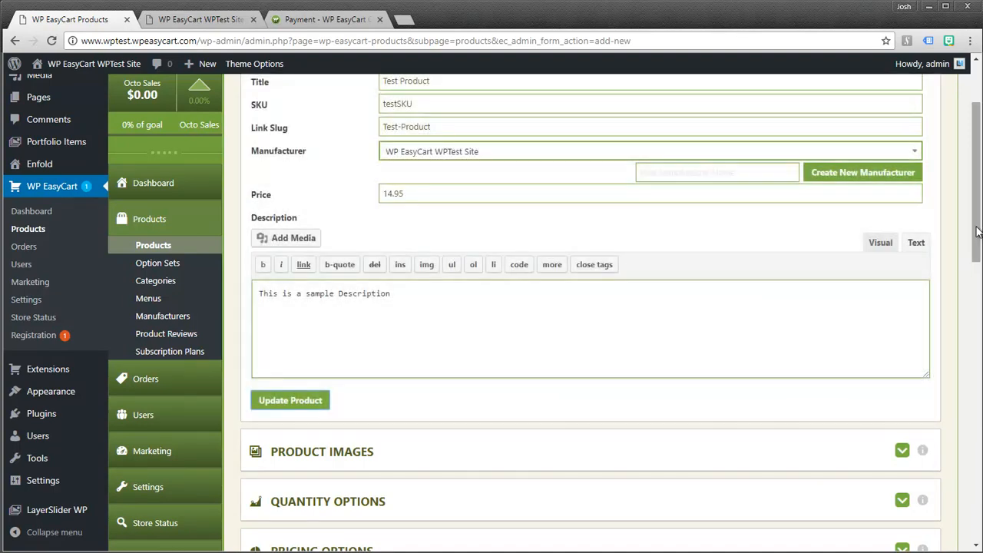
pyautogui.moveTo(976, 234); pyautogui.dragTo(967, 447)
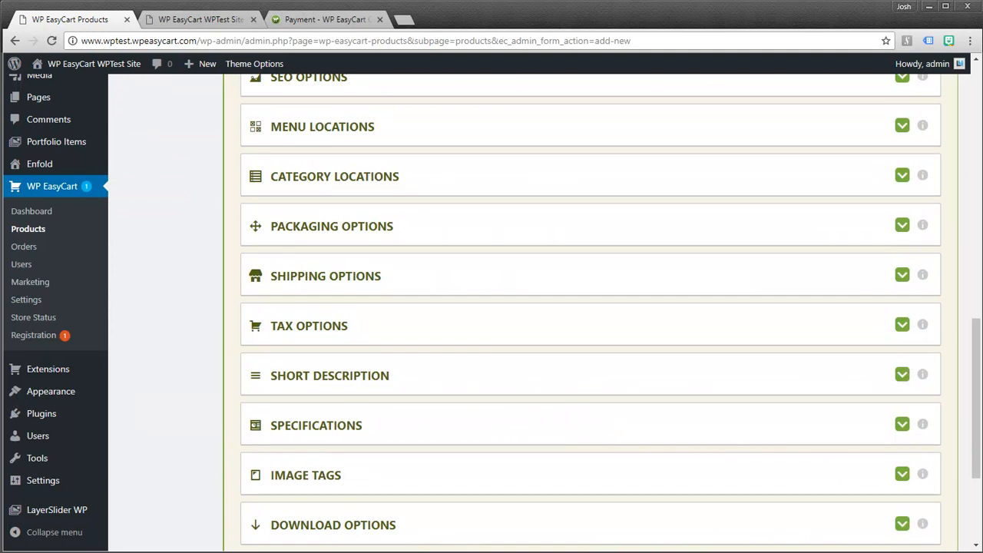
pyautogui.moveTo(976, 386); pyautogui.dragTo(969, 430)
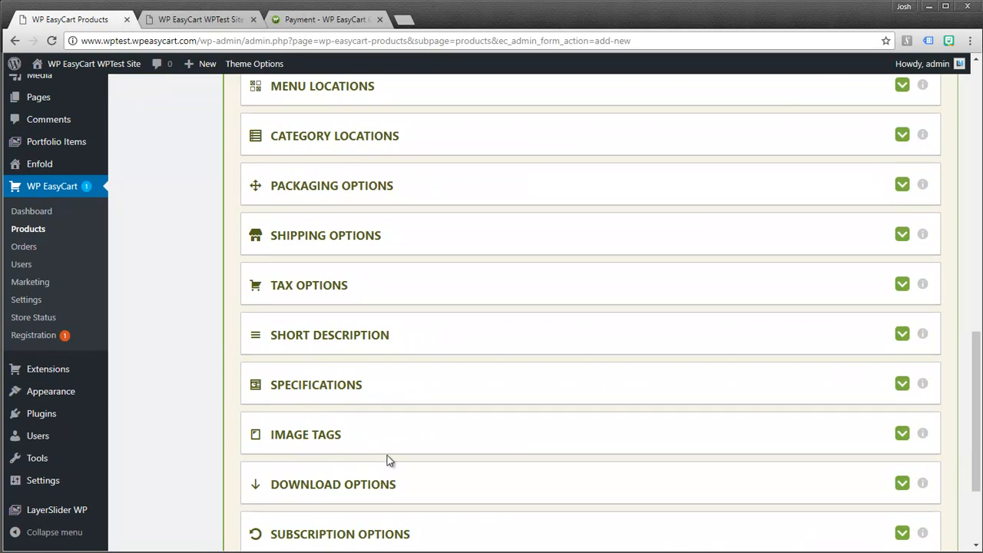
pyautogui.moveTo(977, 422); pyautogui.dragTo(979, 265)
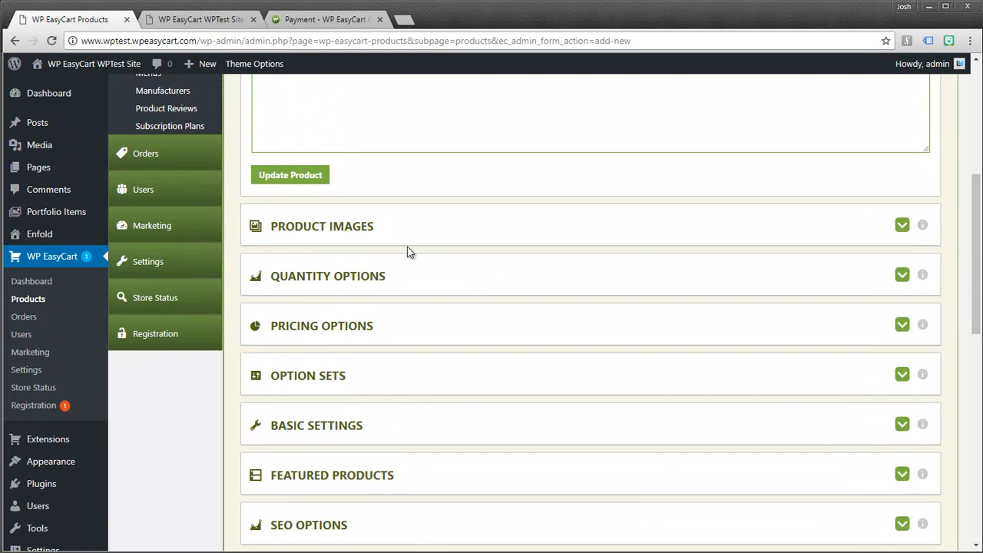
pyautogui.click(898, 225)
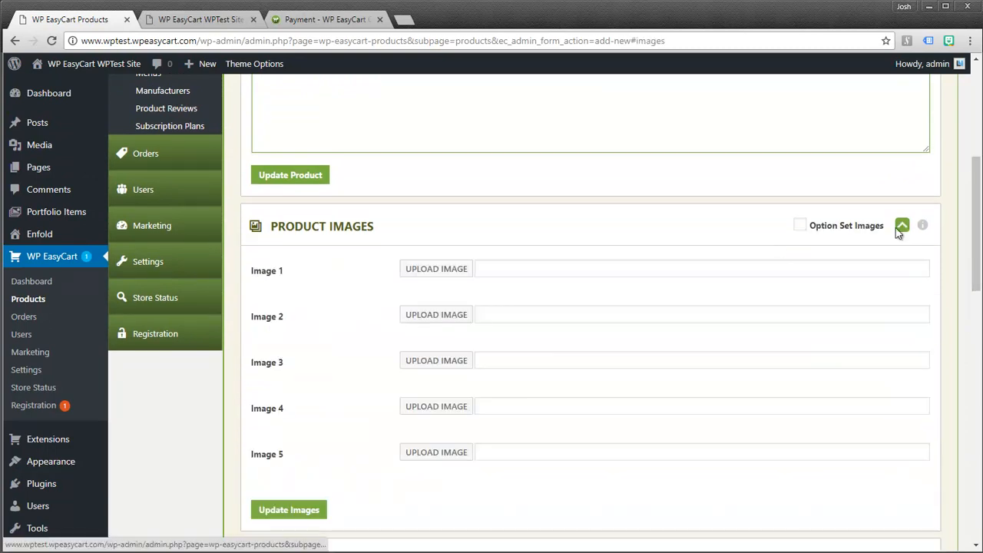
# - Set devices-2.png from the media library as Test Product's Image 1 and save the images
pyautogui.click(450, 278)
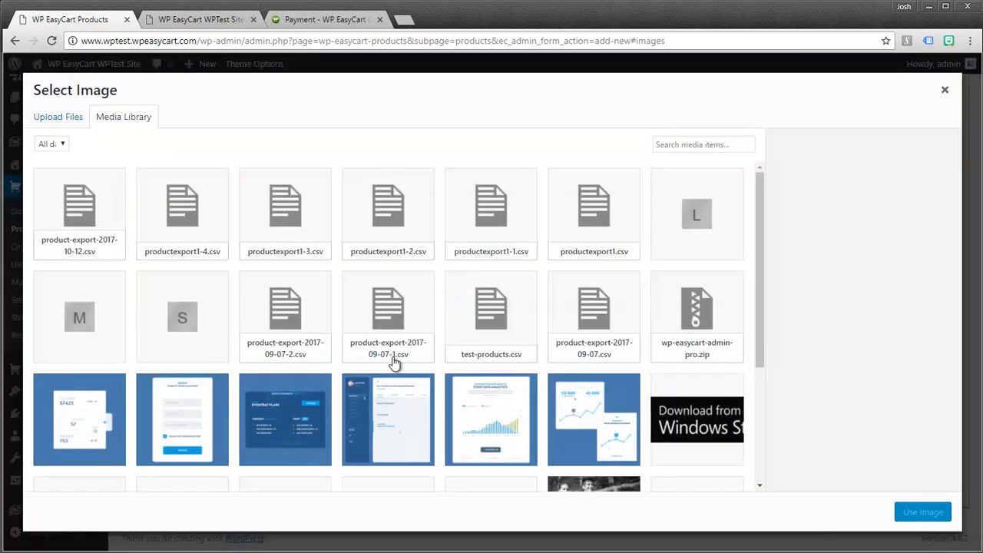
pyautogui.scroll(-1, 374, 422)
pyautogui.scroll(-4, 374, 423)
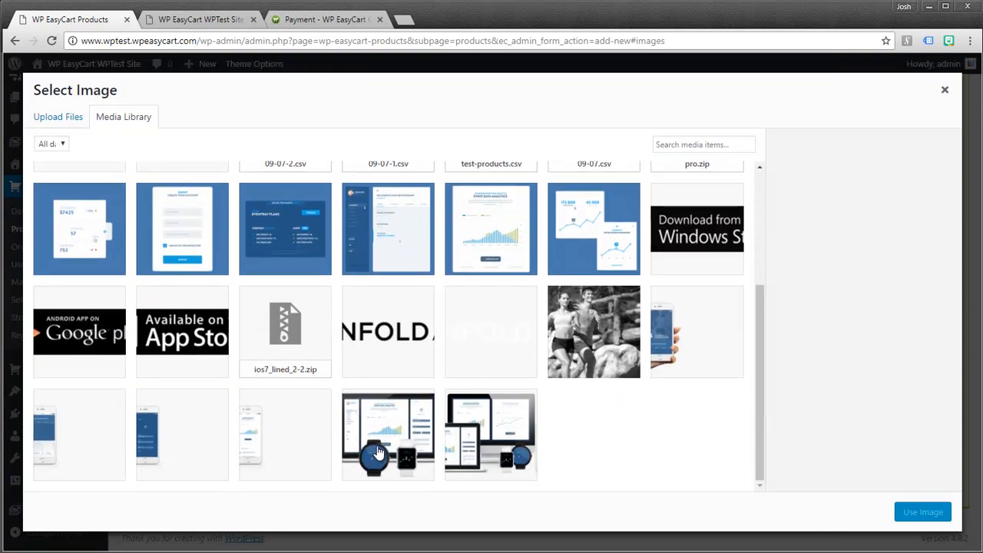
pyautogui.click(388, 436)
pyautogui.click(913, 512)
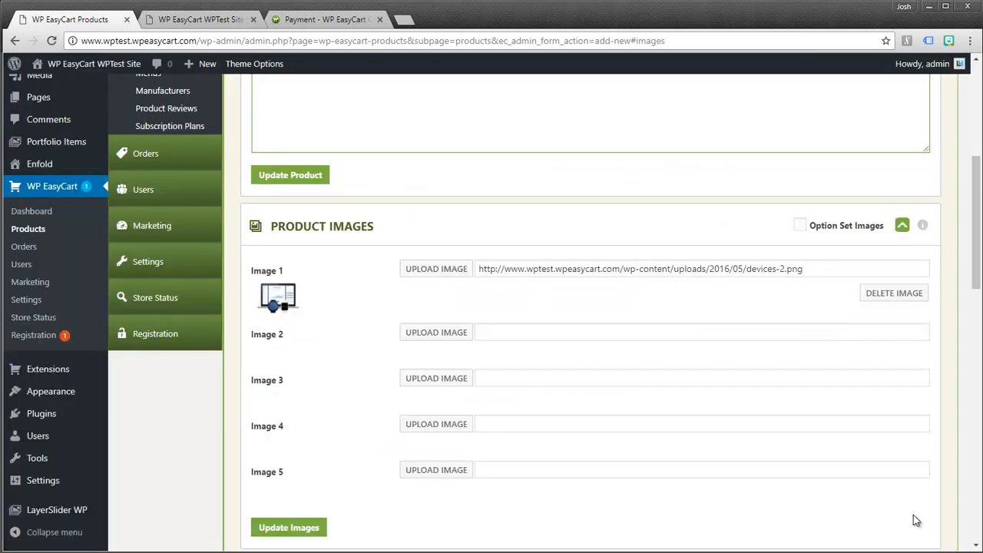
pyautogui.click(284, 528)
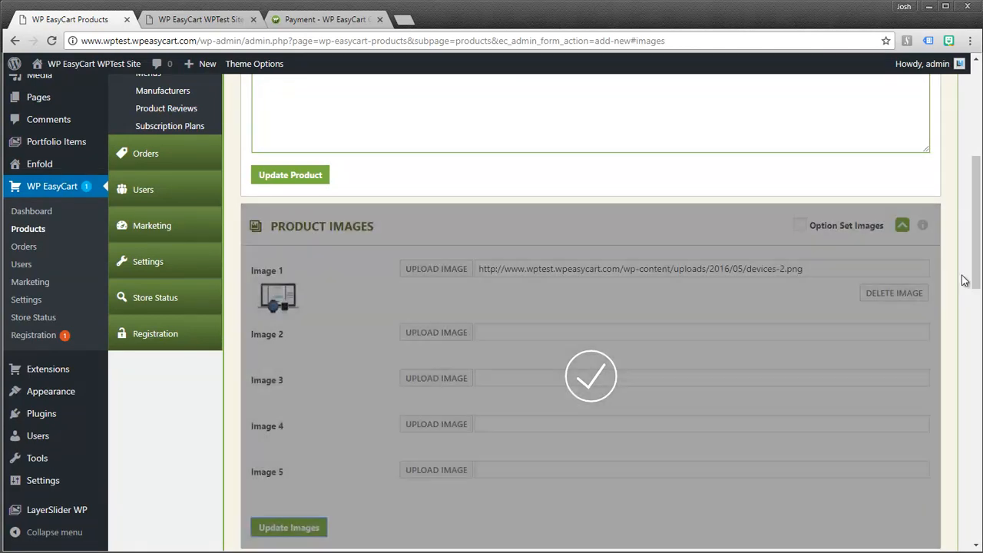
pyautogui.moveTo(976, 262); pyautogui.dragTo(978, 163)
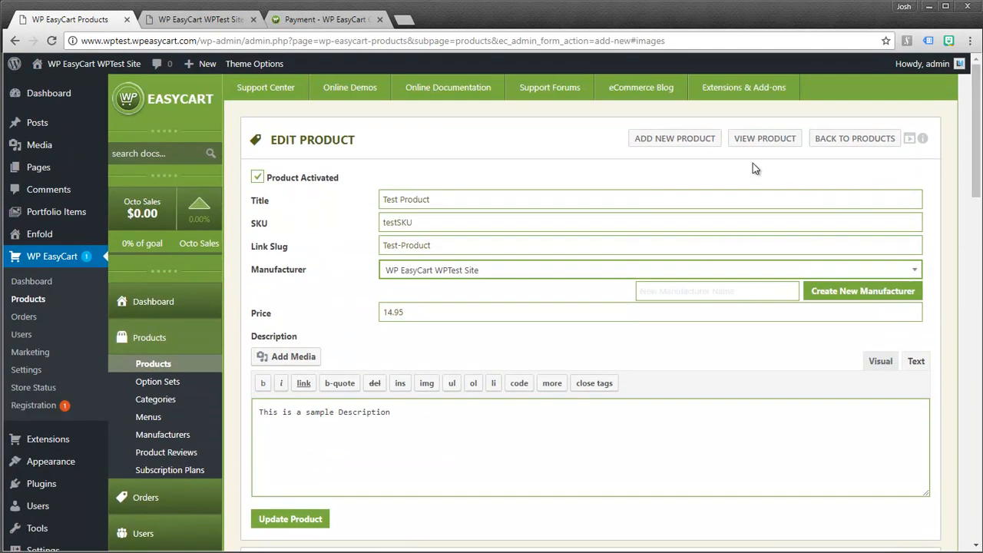
# - Preview Test Product on the live storefront, then close the preview tab
pyautogui.click(764, 139)
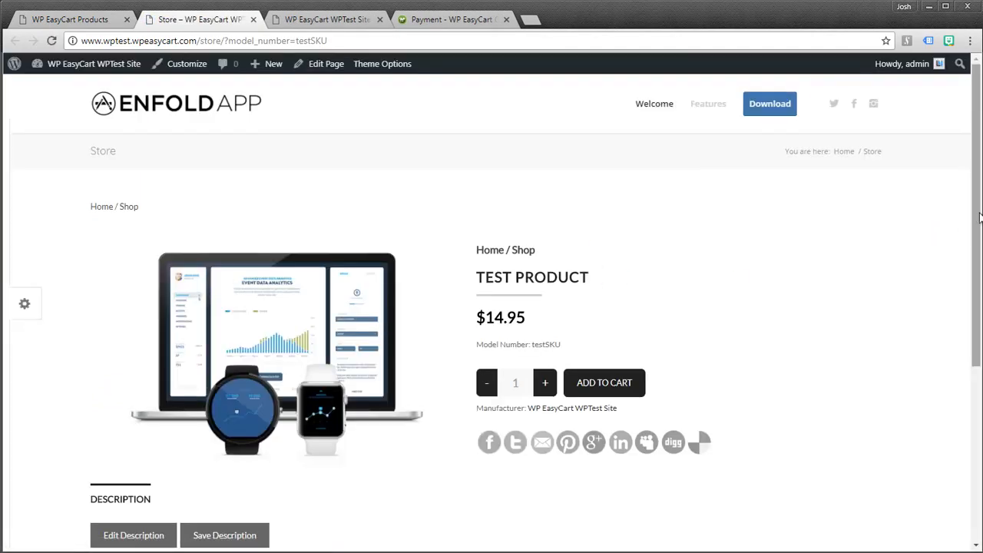
pyautogui.scroll(-1, 979, 175)
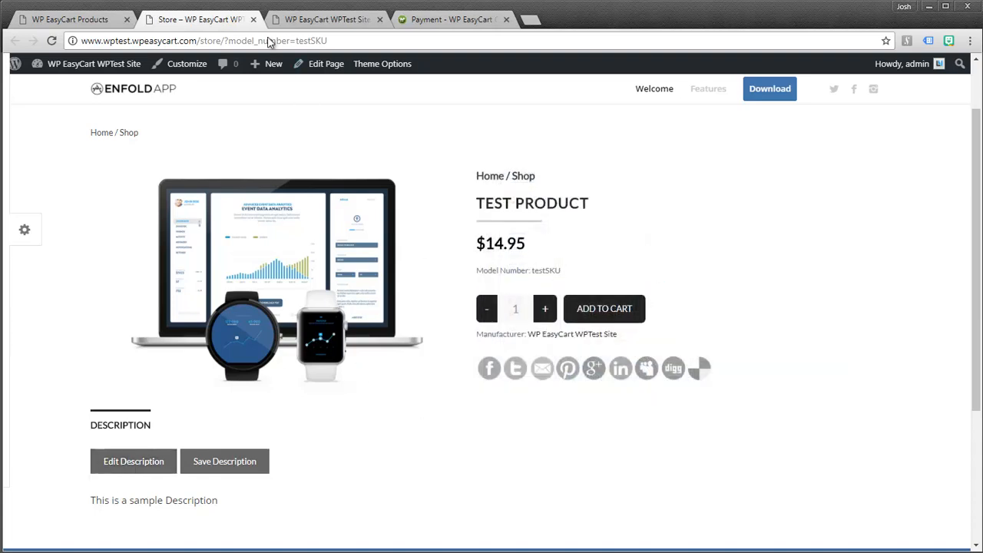
pyautogui.click(253, 19)
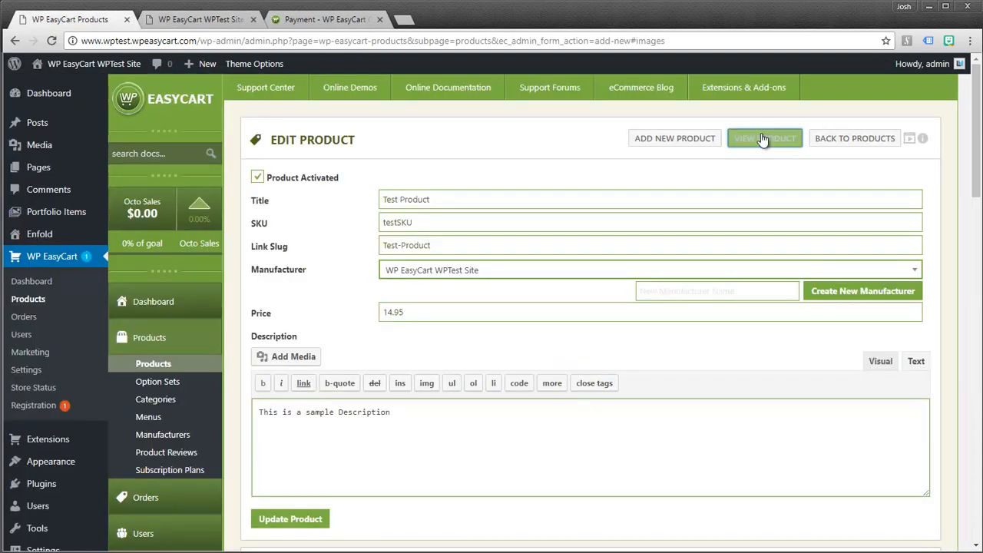
# - Return to Manage Products, where Test Product is listed at $14.95
pyautogui.click(837, 142)
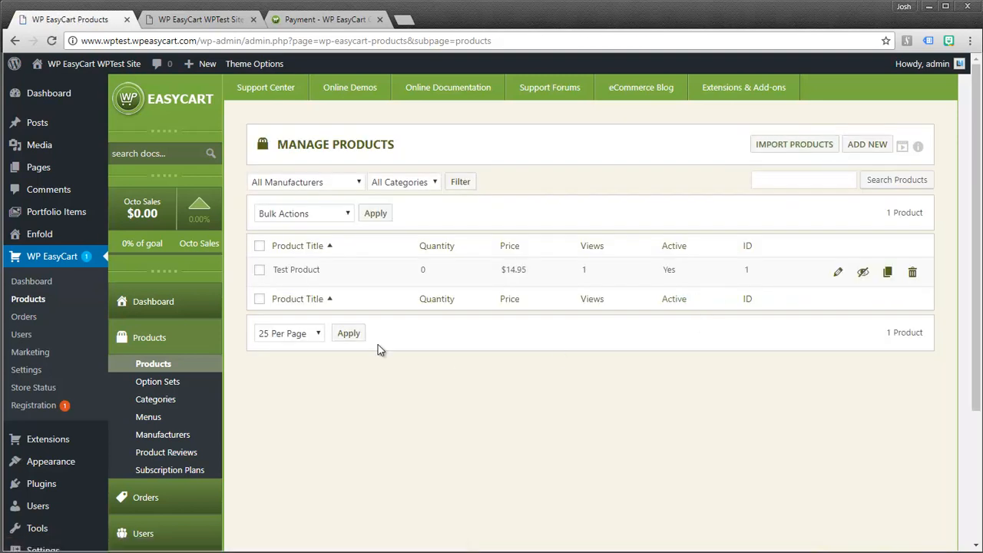
pyautogui.click(222, 23)
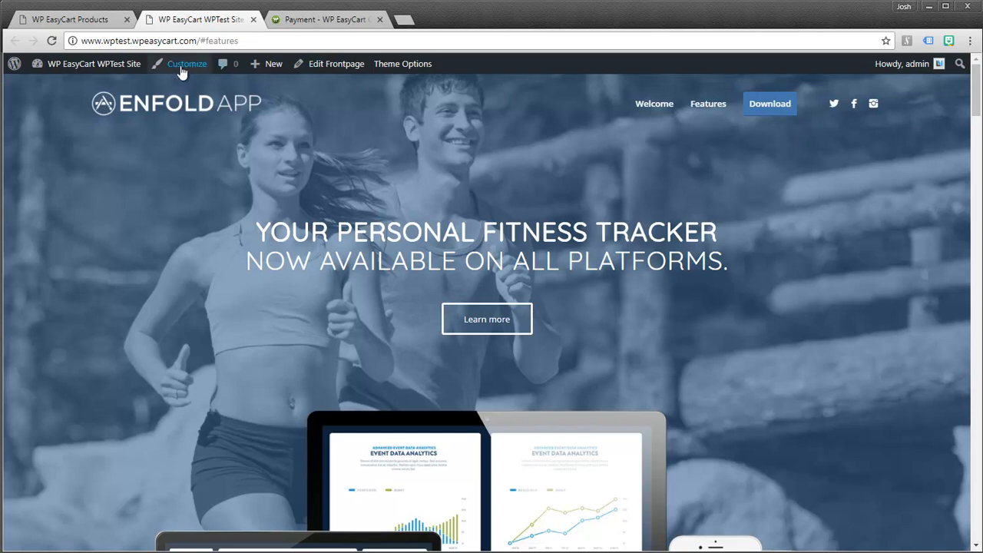
pyautogui.click(94, 22)
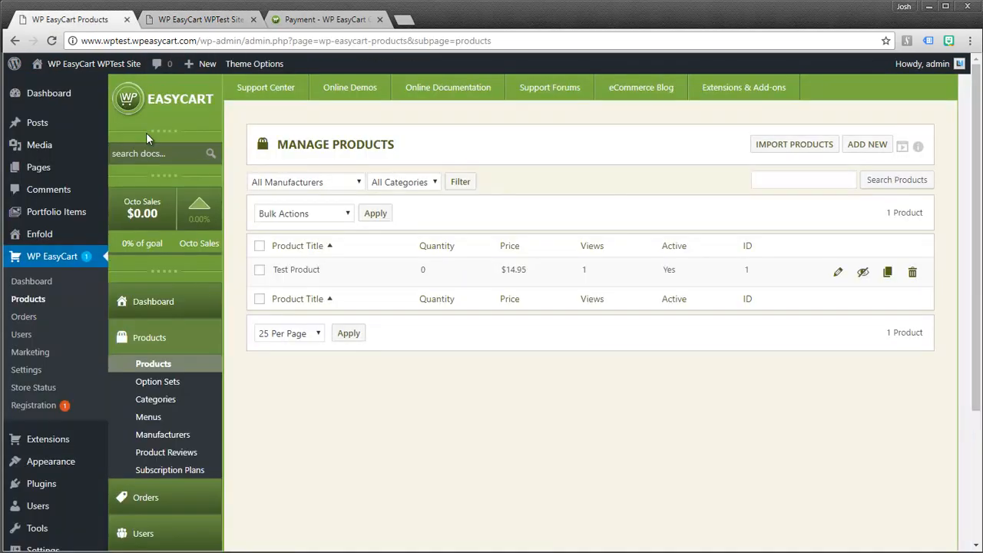
pyautogui.moveTo(50, 464)
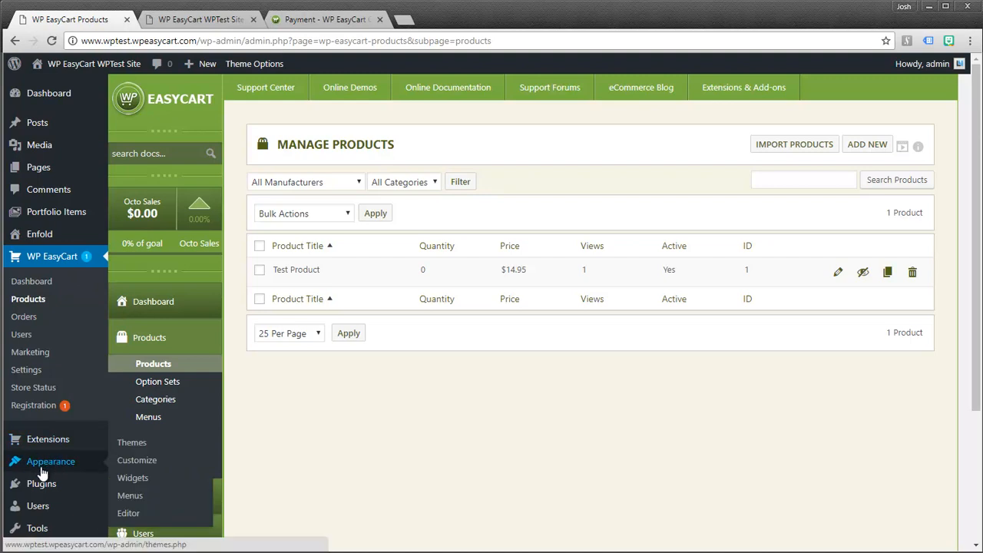
# - Add the Store, Cart and Account pages to the Main Menu in Appearance > Menus
pyautogui.click(134, 494)
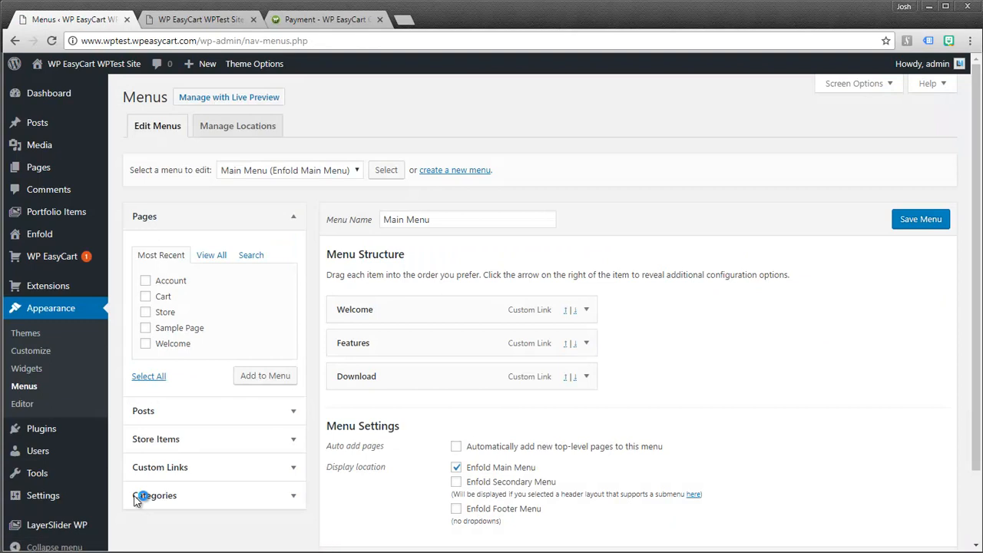
pyautogui.click(145, 311)
pyautogui.click(145, 296)
pyautogui.click(145, 281)
pyautogui.click(146, 312)
pyautogui.click(260, 378)
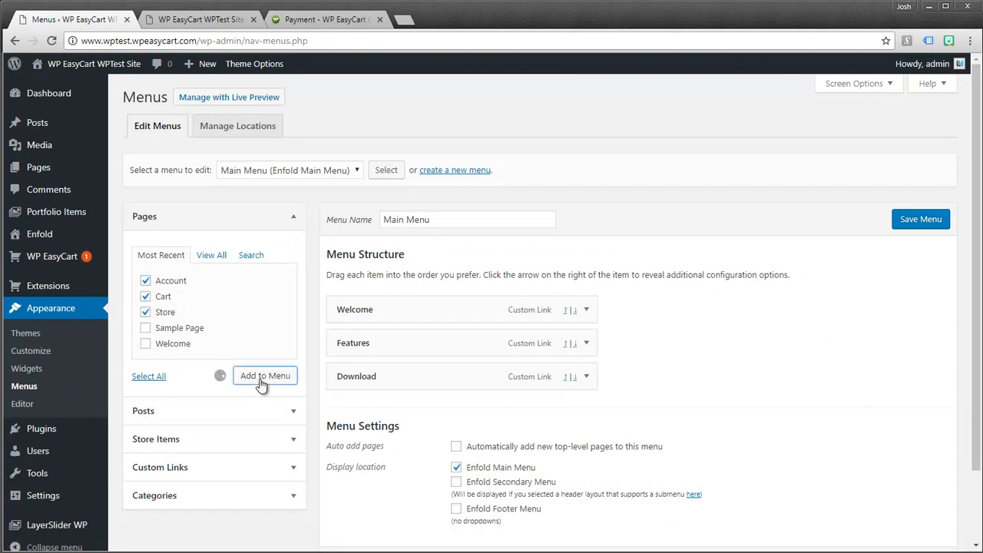
# - Move Store above Account, save the Main Menu, and switch to the live site
pyautogui.moveTo(394, 478); pyautogui.dragTo(393, 410)
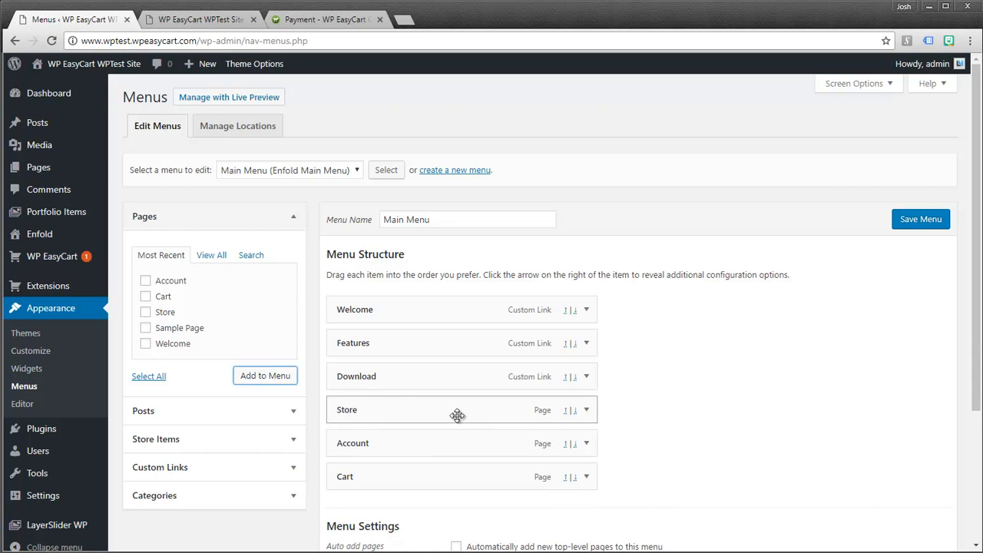
pyautogui.click(910, 222)
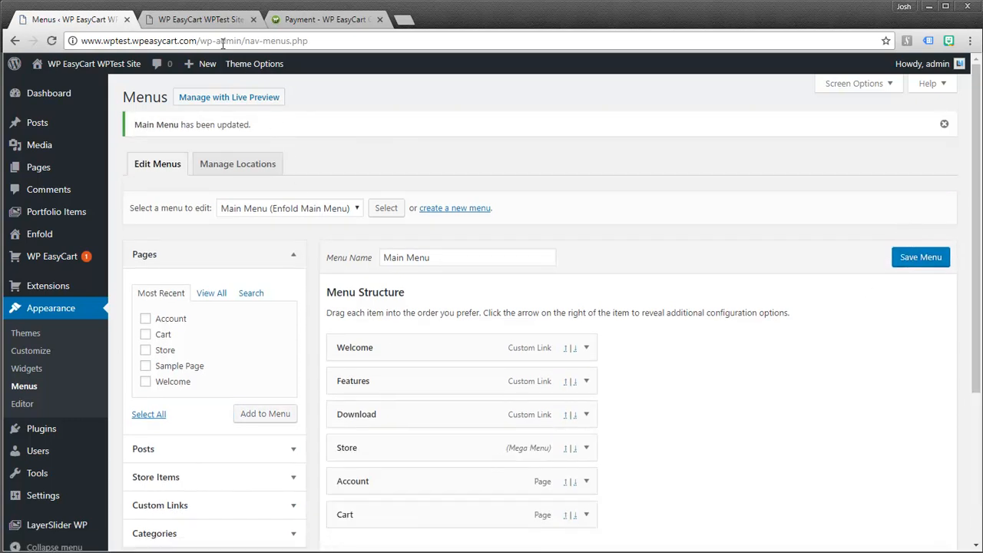
pyautogui.click(203, 21)
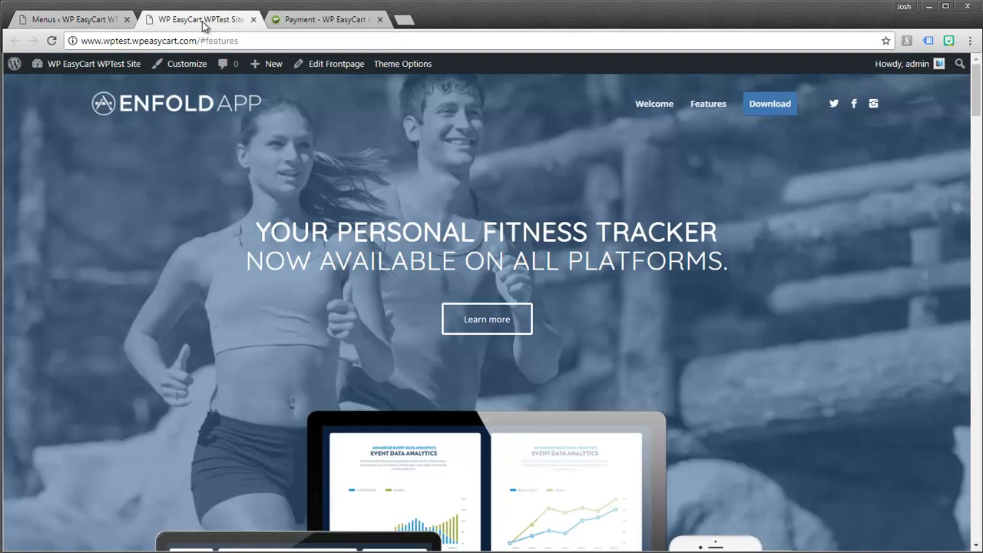
# - Reload the storefront and add Test Product to the cart, totalling $23.26
pyautogui.click(53, 41)
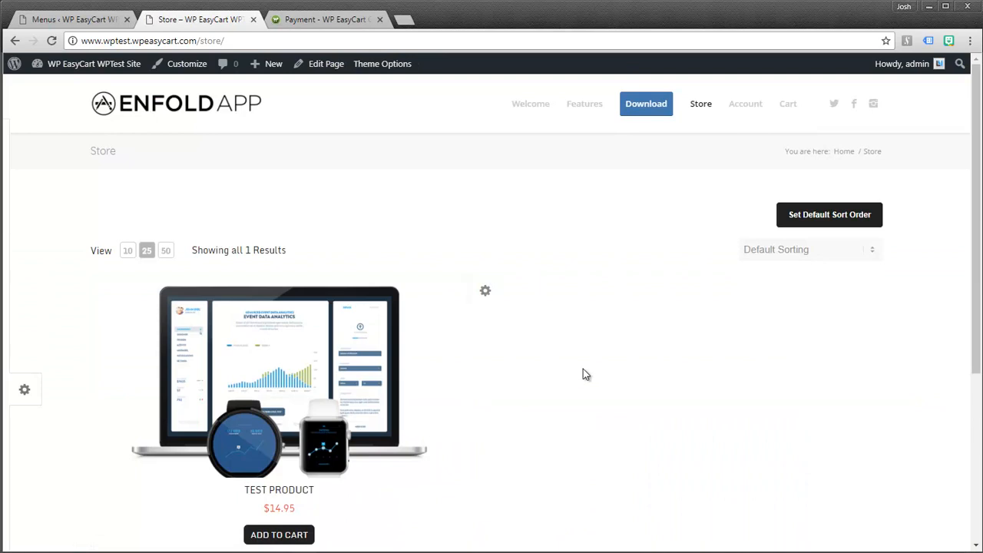
pyautogui.scroll(-1, 582, 374)
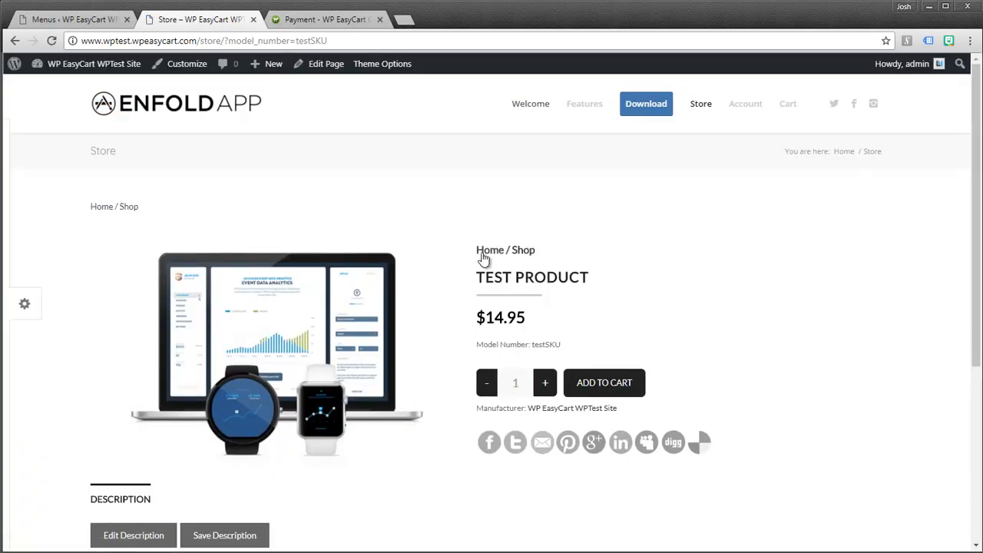
pyautogui.click(598, 385)
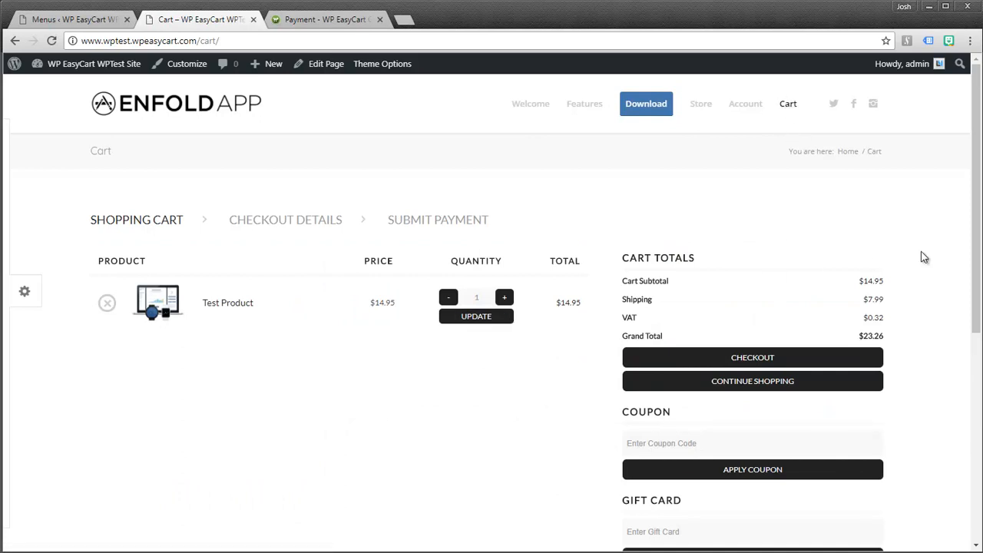
# - Proceed from the cart to the checkout details page
pyautogui.moveTo(971, 230); pyautogui.dragTo(971, 368)
pyautogui.scroll(3, 971, 369)
pyautogui.click(754, 292)
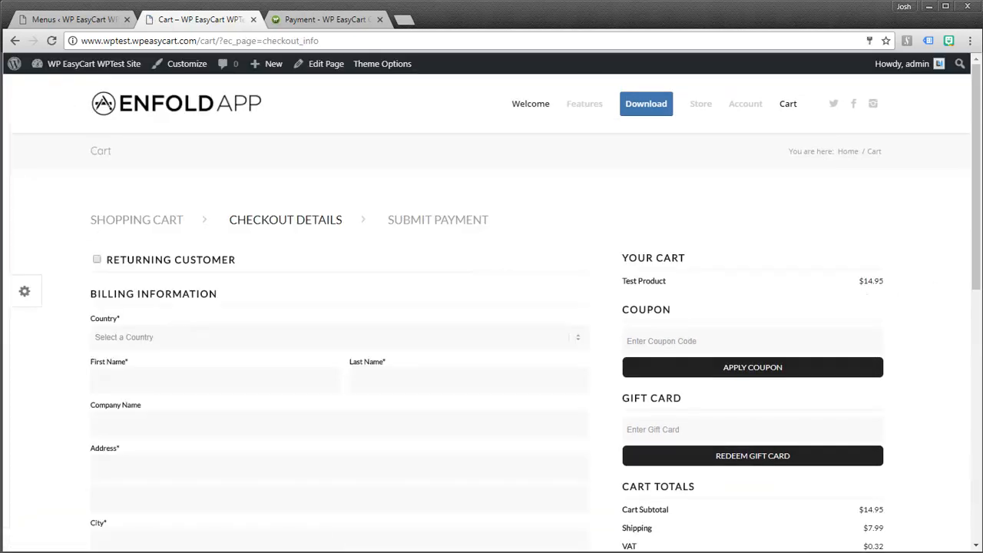
# - View the storefront's Account sign-in page, then return to the Menus editor
pyautogui.moveTo(975, 192); pyautogui.dragTo(975, 256)
pyautogui.scroll(3, 975, 296)
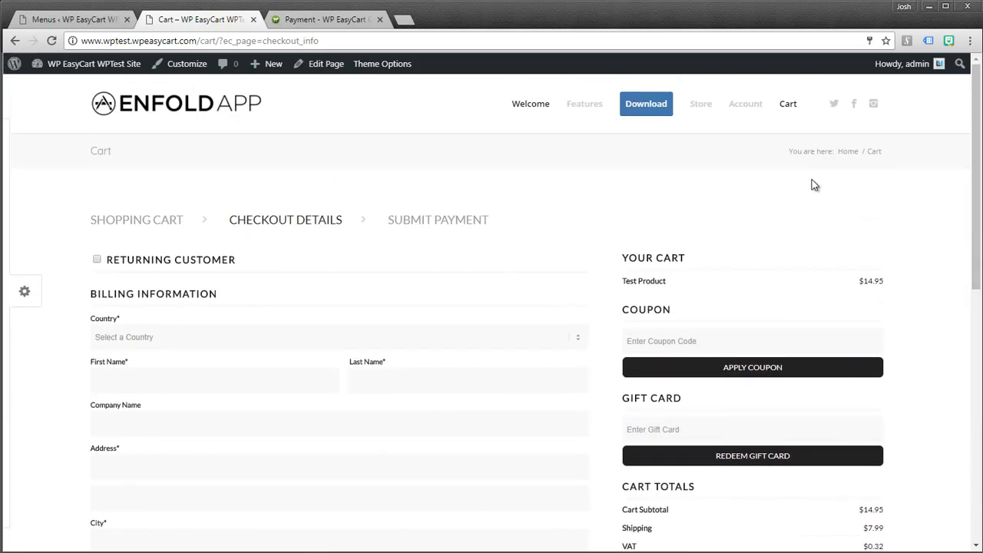
pyautogui.click(747, 107)
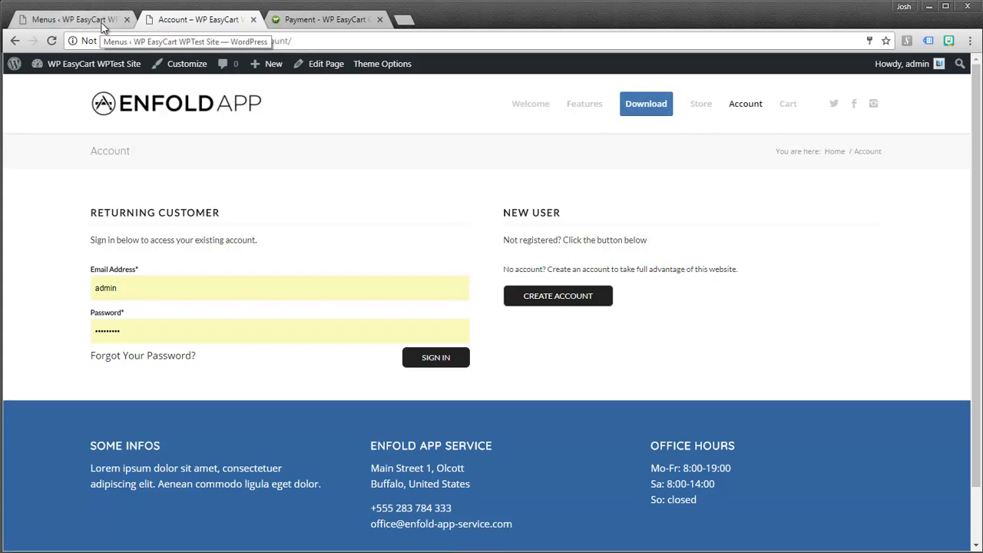
pyautogui.click(109, 23)
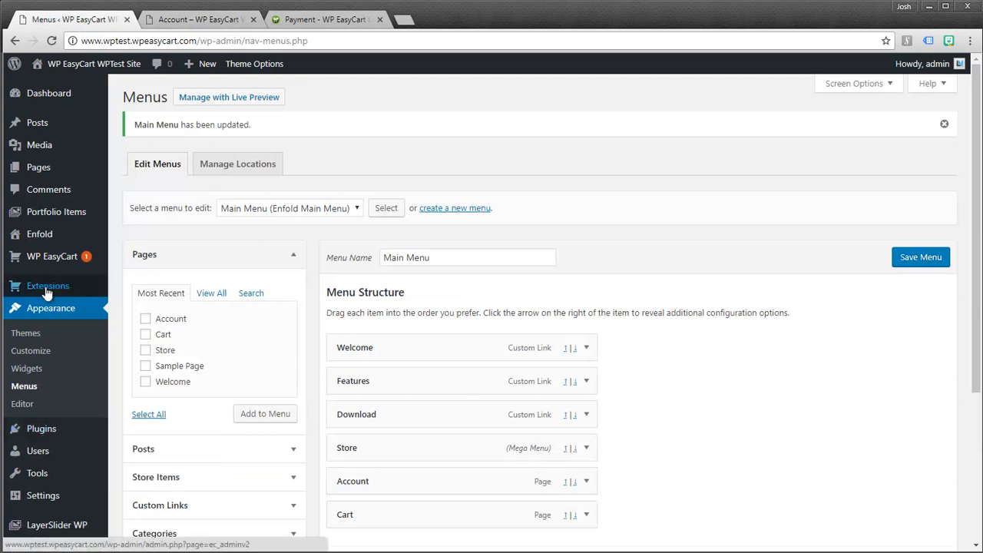
# - Open WP EasyCart Settings > Taxes, showing VAT by Country at a 4% default rate
pyautogui.moveTo(50, 265)
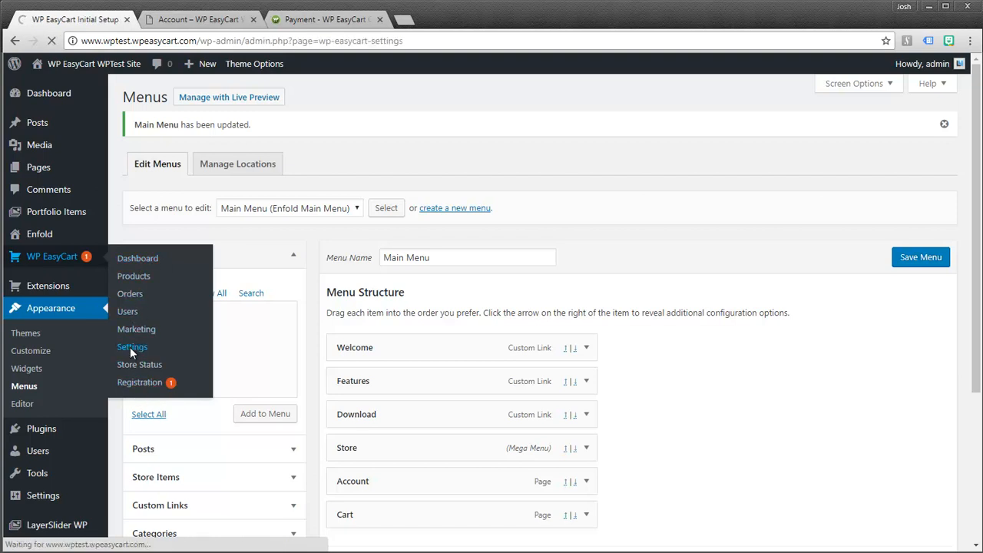
pyautogui.scroll(-5, 227, 383)
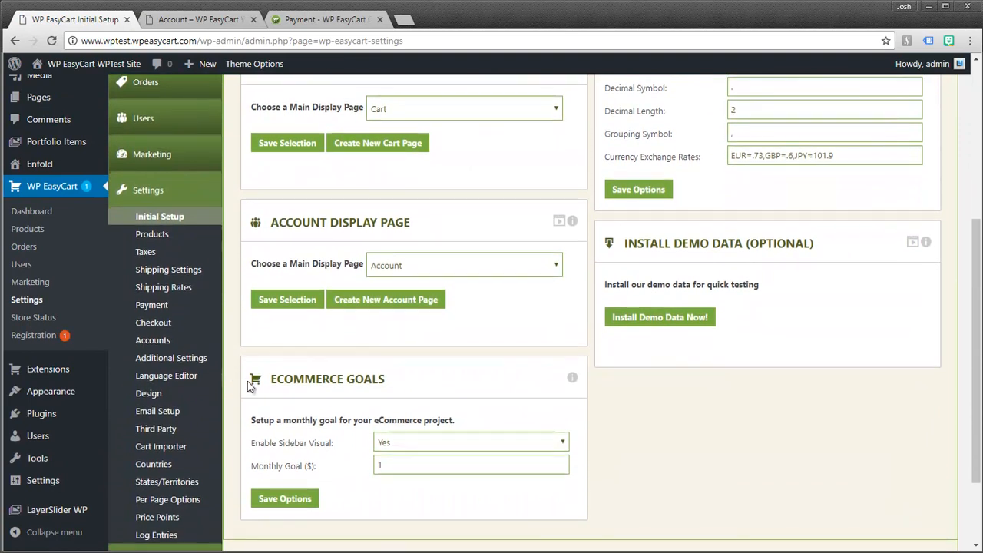
pyautogui.click(149, 255)
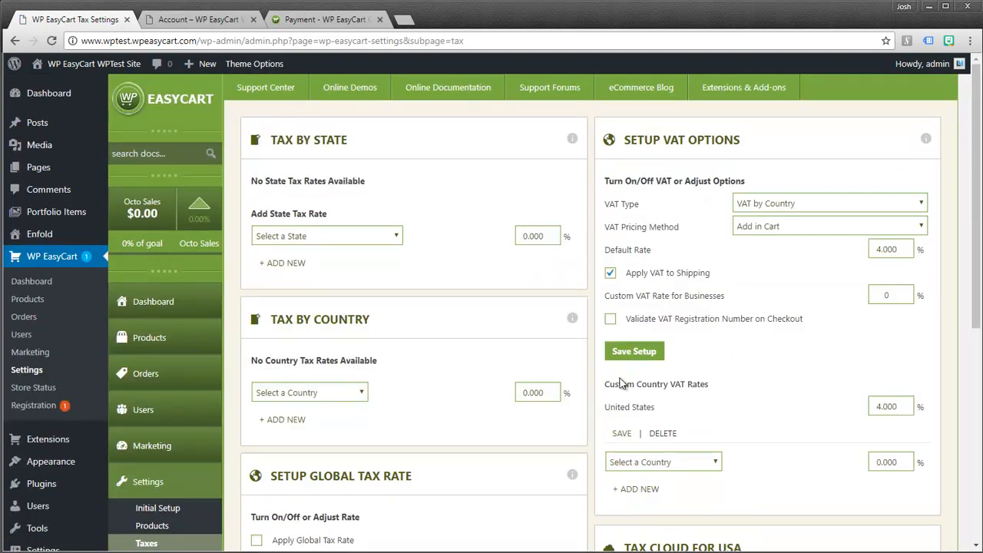
# - Go from the Taxes page to EasyCart's Design settings
pyautogui.scroll(-3, 621, 383)
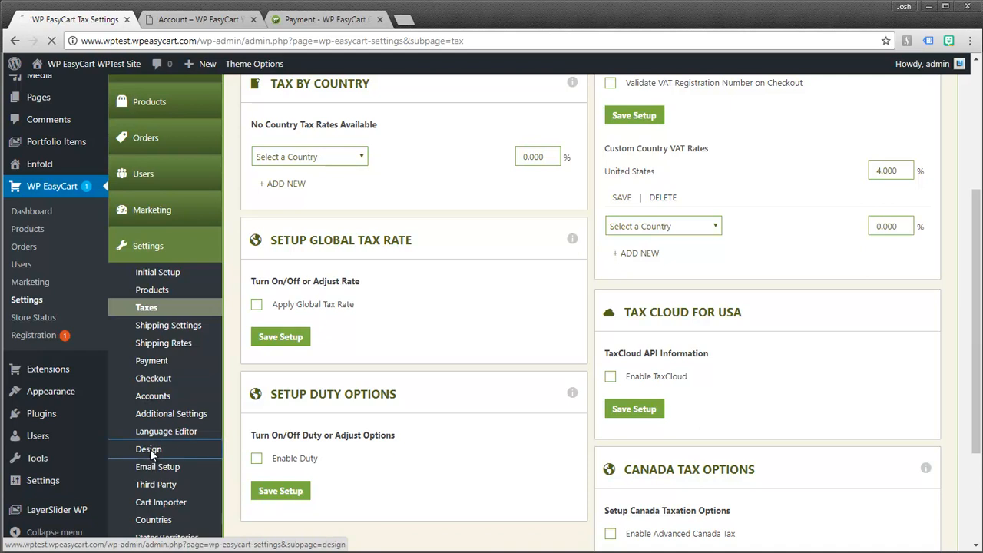
pyautogui.click(149, 449)
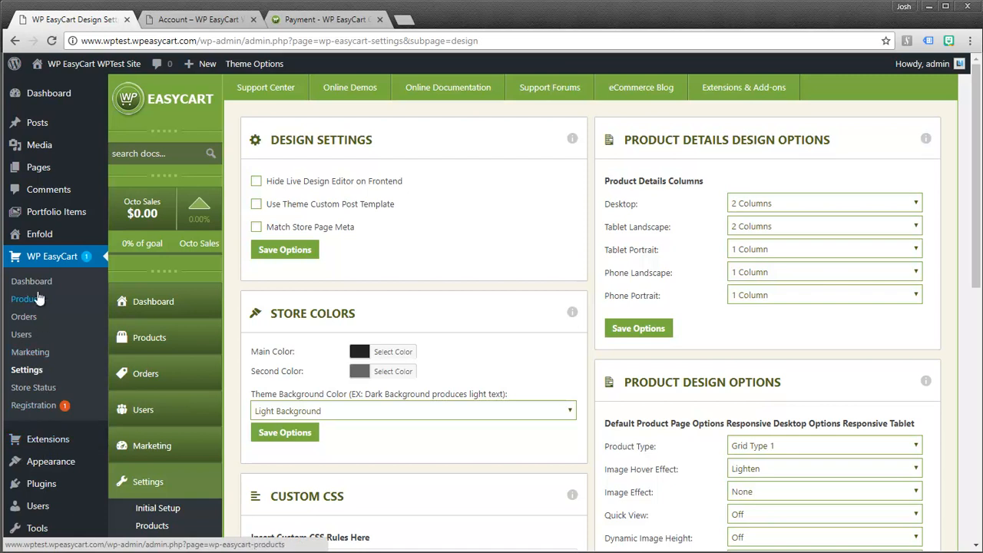
# - Install the EasyCart demo data from Initial Setup and view the 11-product list
pyautogui.click(27, 370)
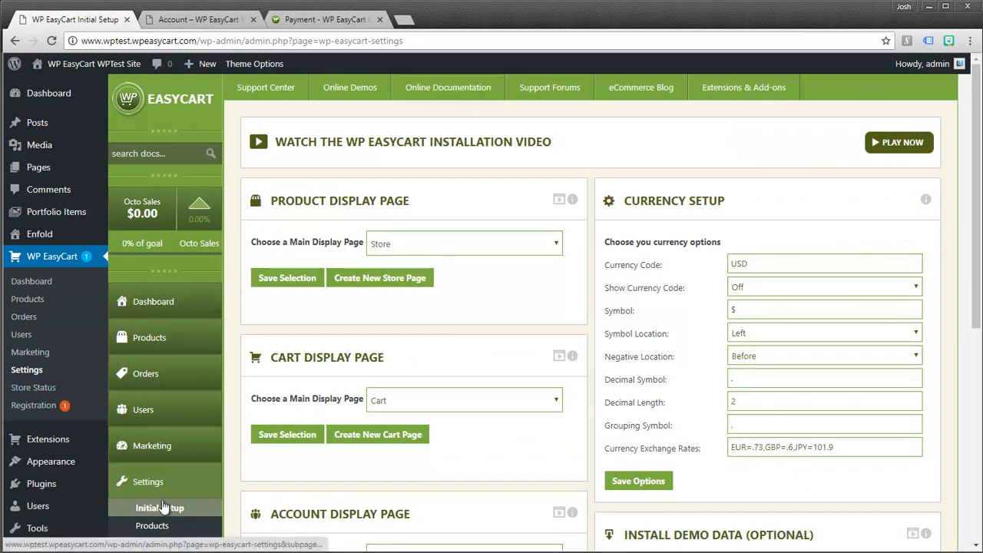
pyautogui.scroll(-2, 165, 510)
pyautogui.scroll(-1, 168, 507)
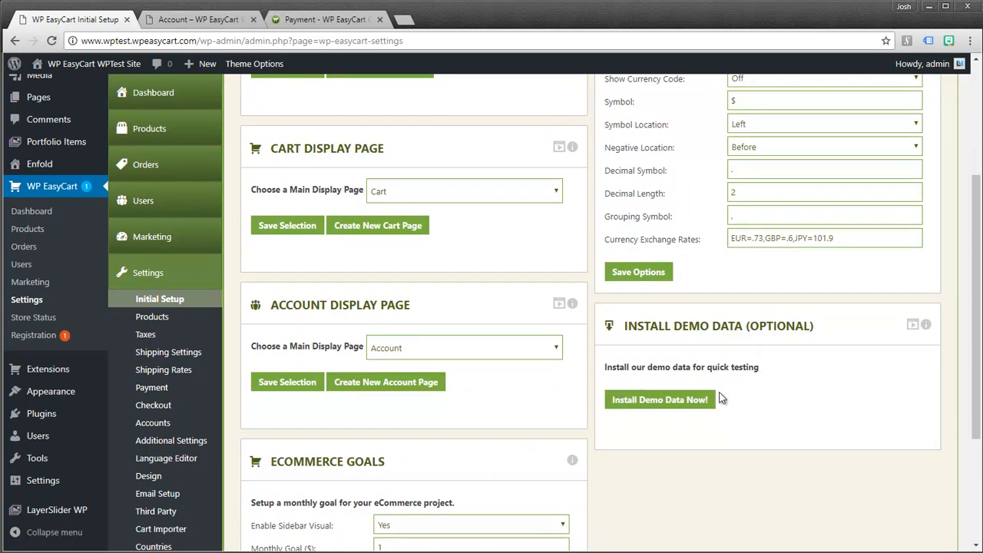
pyautogui.click(629, 400)
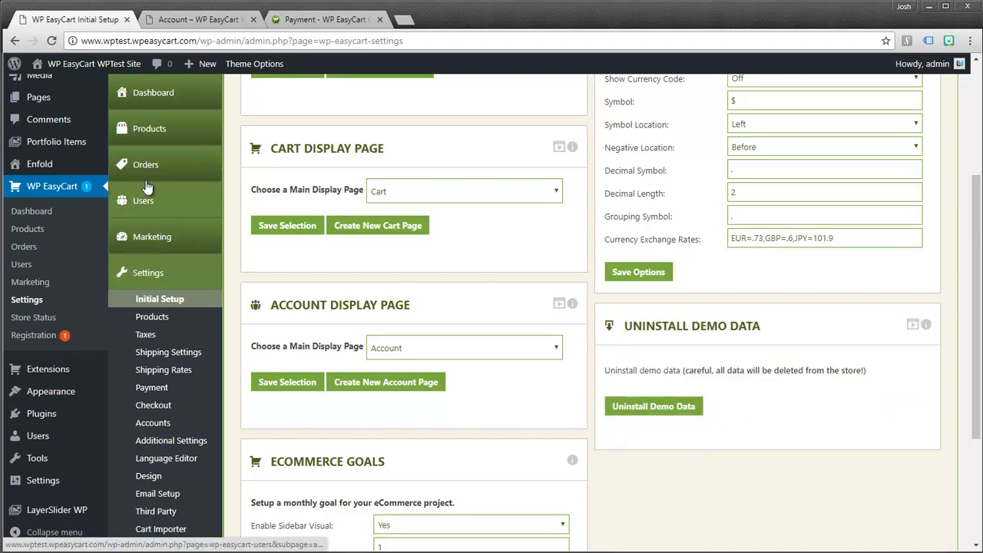
pyautogui.click(148, 132)
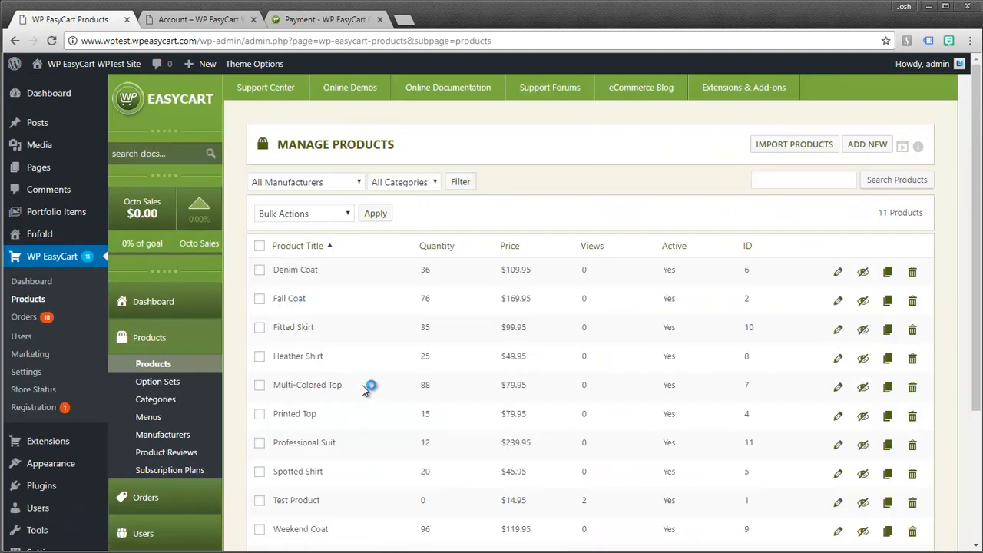
# - Open the storefront's Store page from the Account tab, showing all 11 products
pyautogui.scroll(-3, 368, 388)
pyautogui.scroll(3, 373, 303)
pyautogui.click(215, 23)
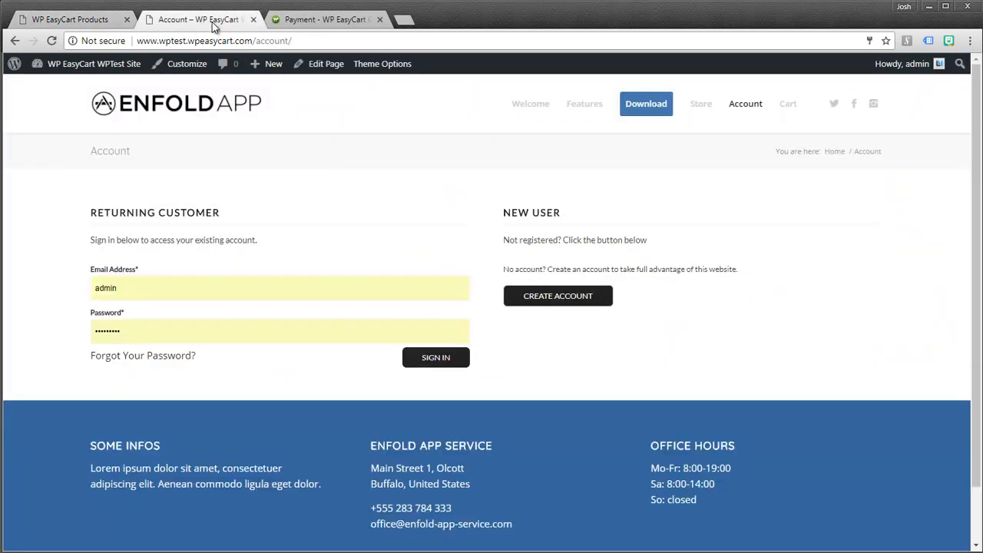
pyautogui.click(702, 106)
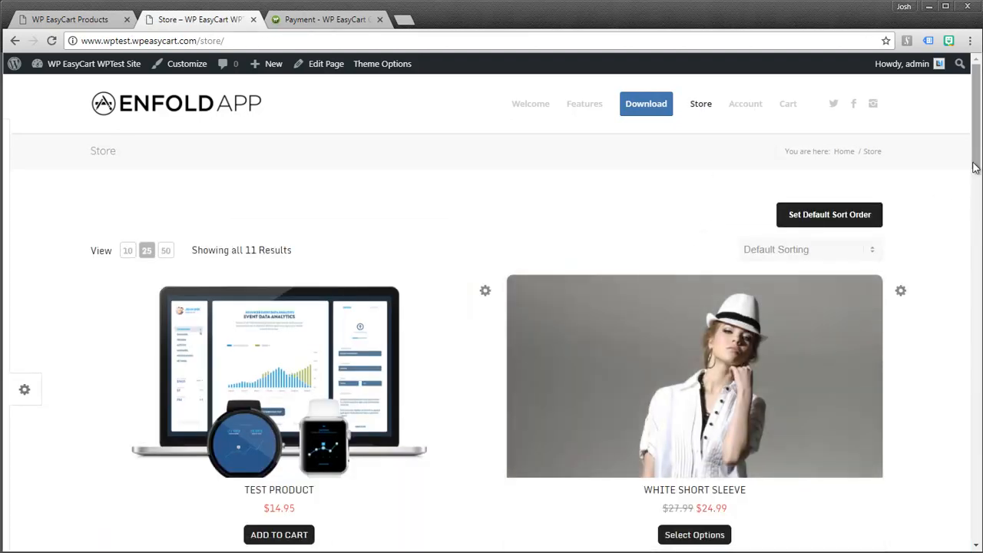
# - Slide out the Store page's EasyCart display options, showing Grid Type 1, Quick View off, 2 columns
pyautogui.moveTo(973, 154); pyautogui.dragTo(967, 125)
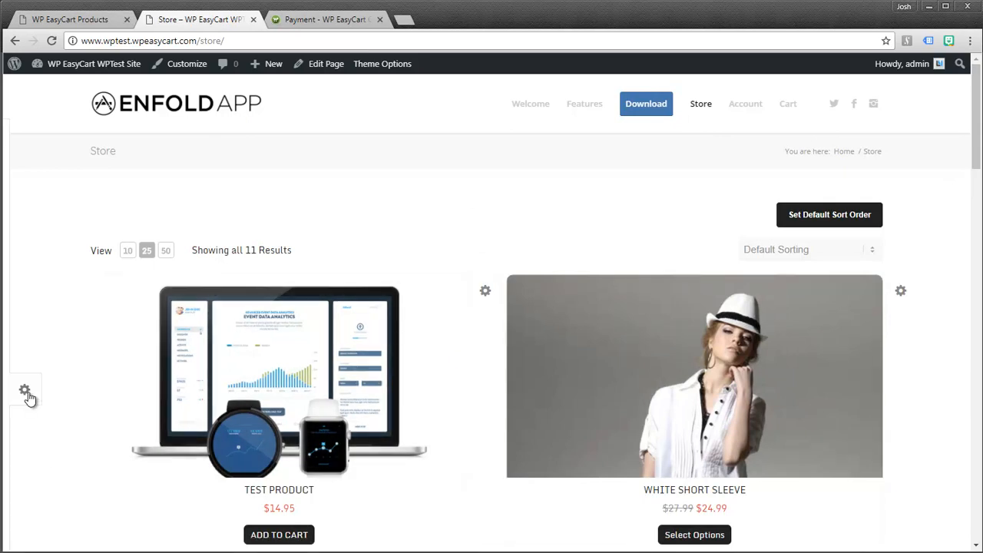
pyautogui.scroll(-1, 55, 388)
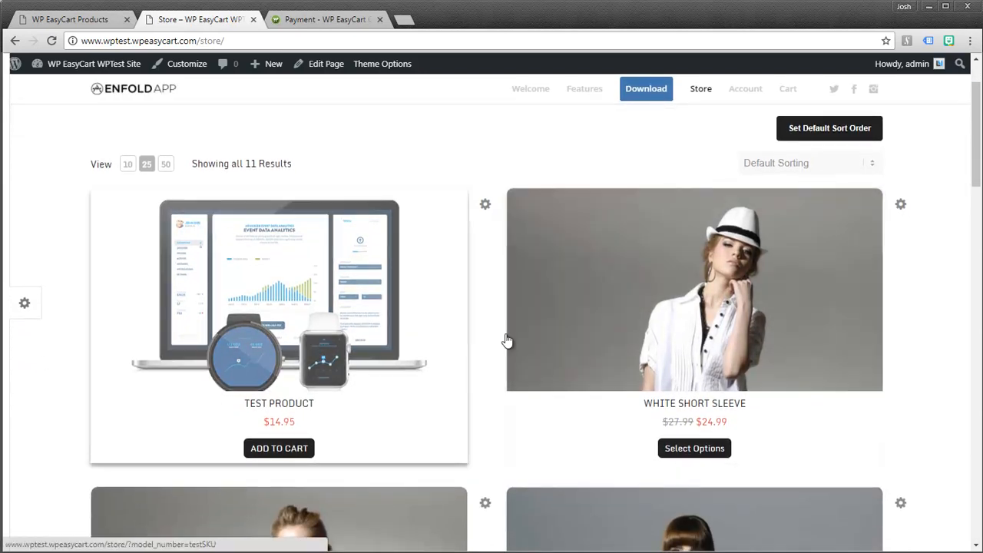
pyautogui.click(25, 305)
# - Set the store product grid to 4 columns and save
pyautogui.click(43, 384)
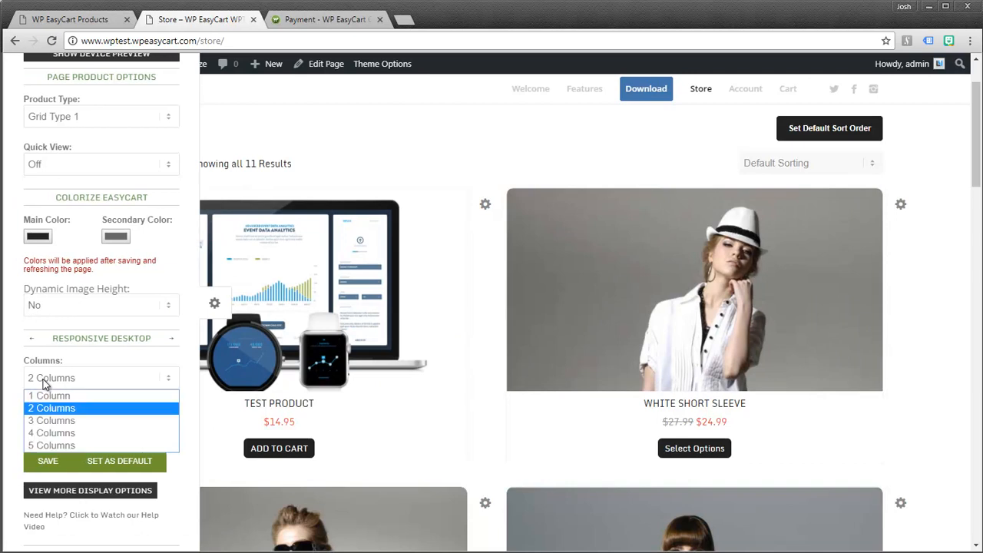
pyautogui.click(46, 433)
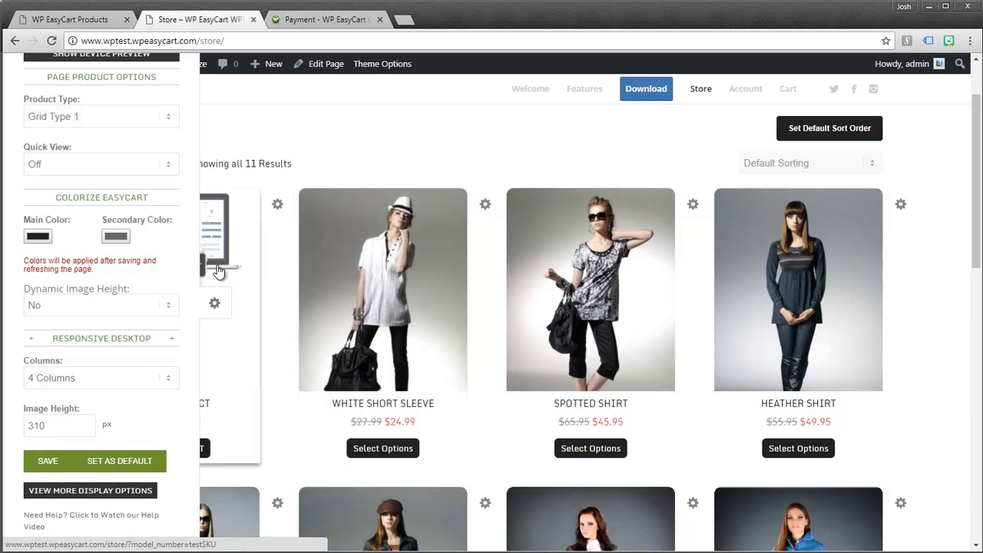
pyautogui.click(217, 307)
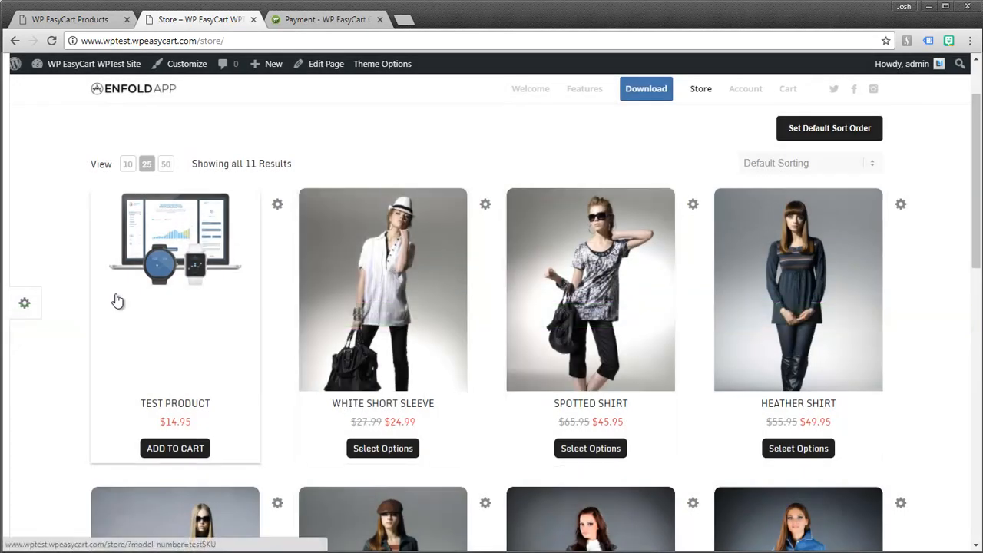
# - Set Dynamic Image Height to Yes in the store display options and save
pyautogui.click(25, 305)
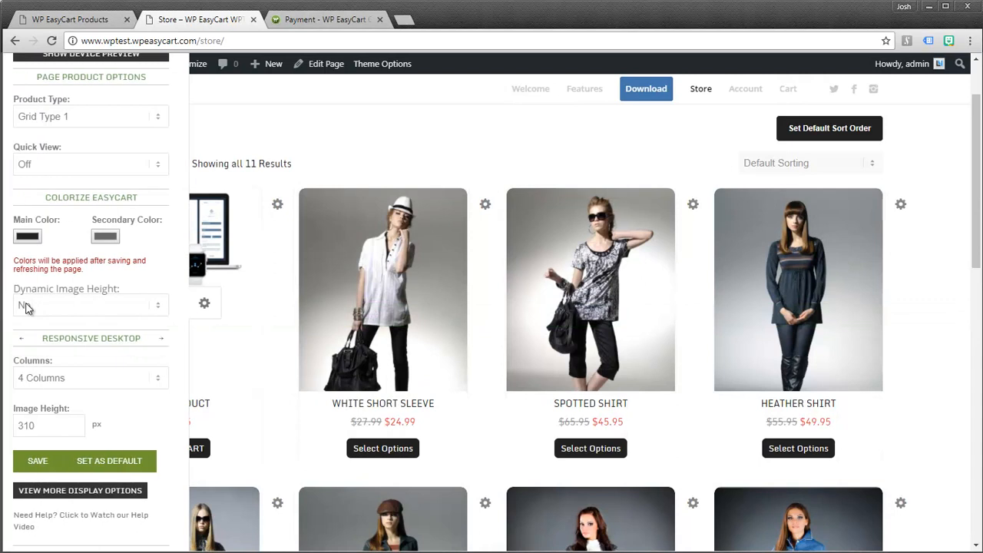
pyautogui.click(169, 307)
pyautogui.click(76, 334)
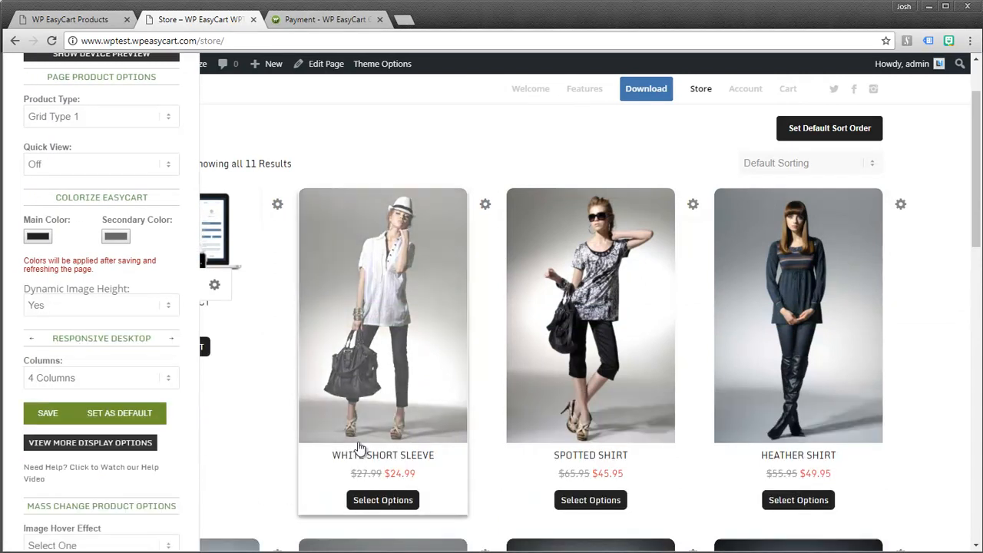
pyautogui.click(215, 289)
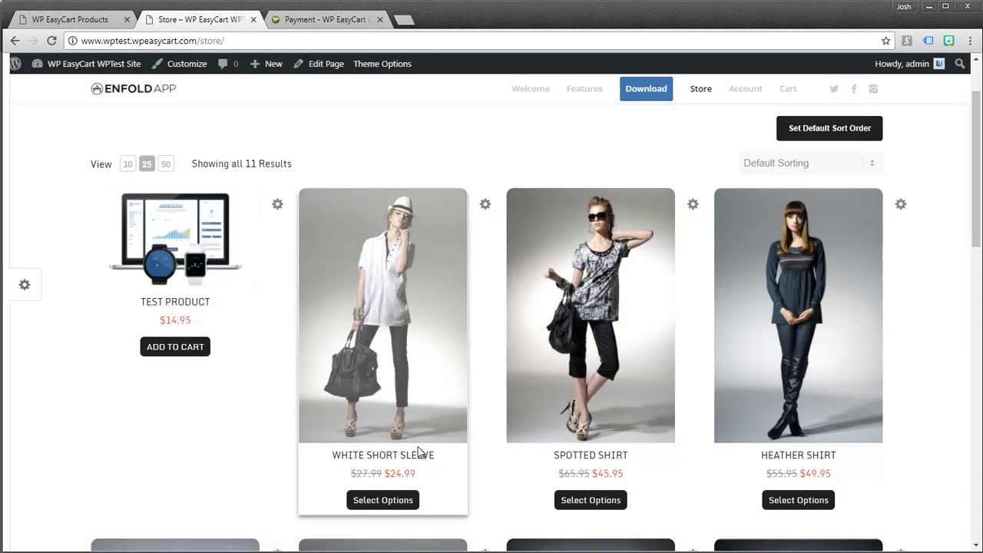
pyautogui.click(26, 286)
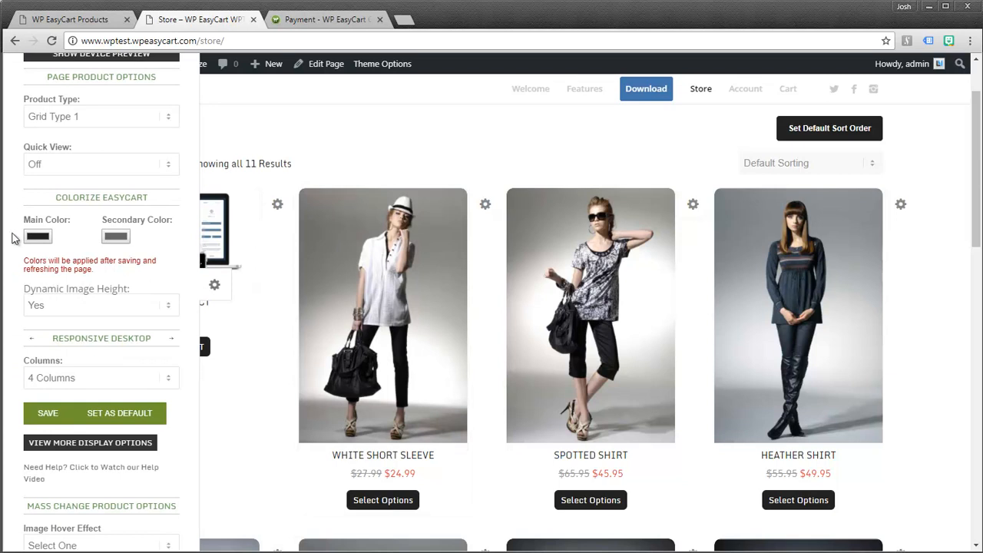
# - Save the store with Grid Type 2 and Quick View On, then return to the EasyCart Products list
pyautogui.click(169, 122)
pyautogui.click(65, 146)
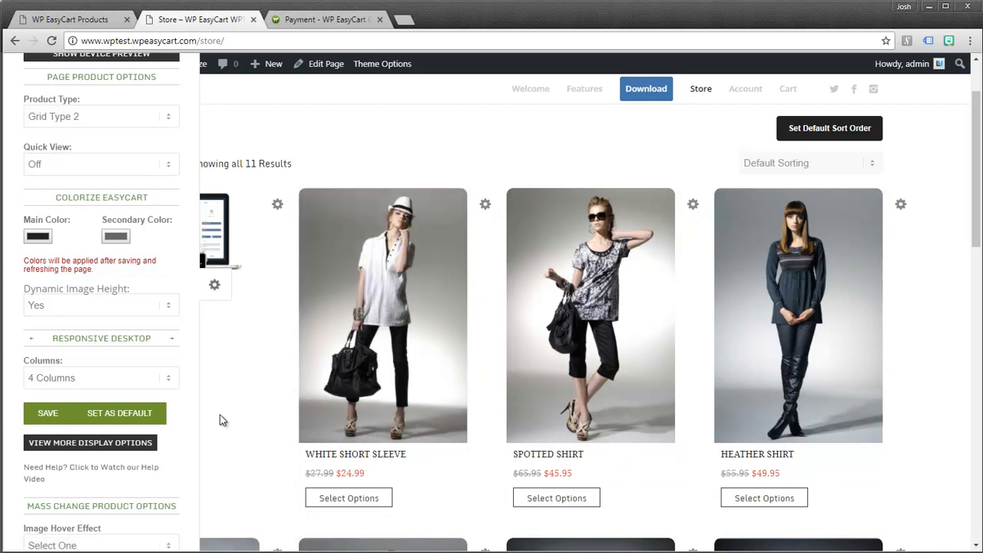
pyautogui.click(168, 164)
pyautogui.click(123, 181)
pyautogui.moveTo(355, 314)
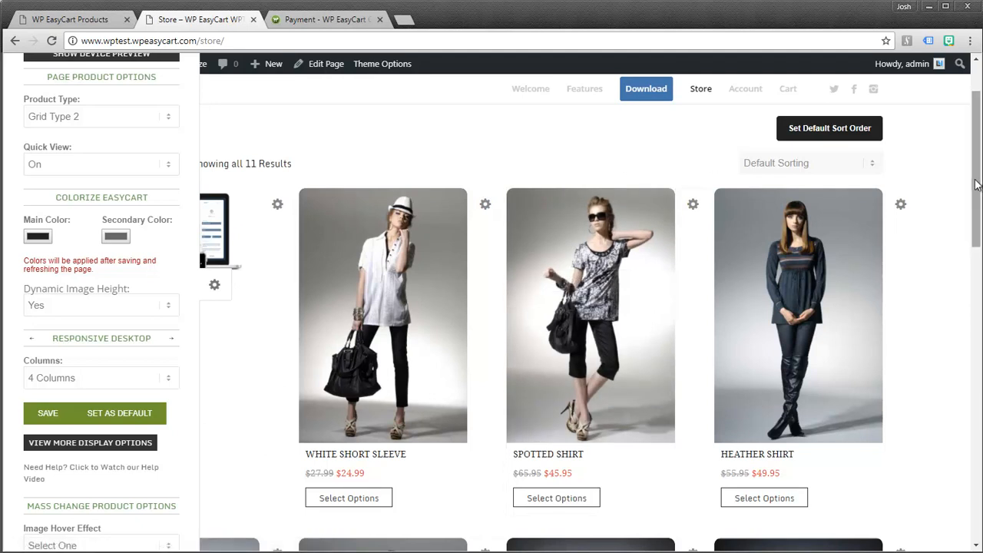
pyautogui.click(216, 288)
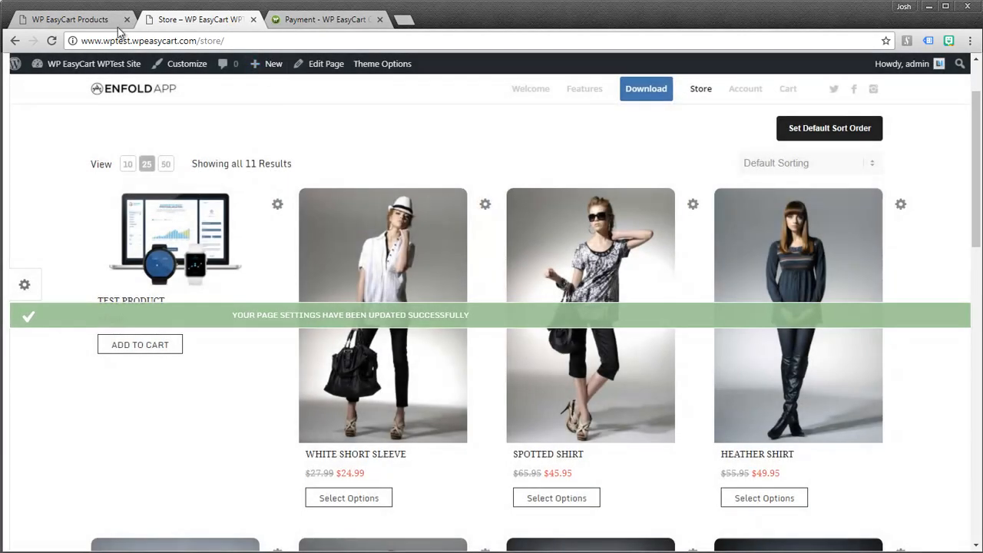
pyautogui.click(118, 26)
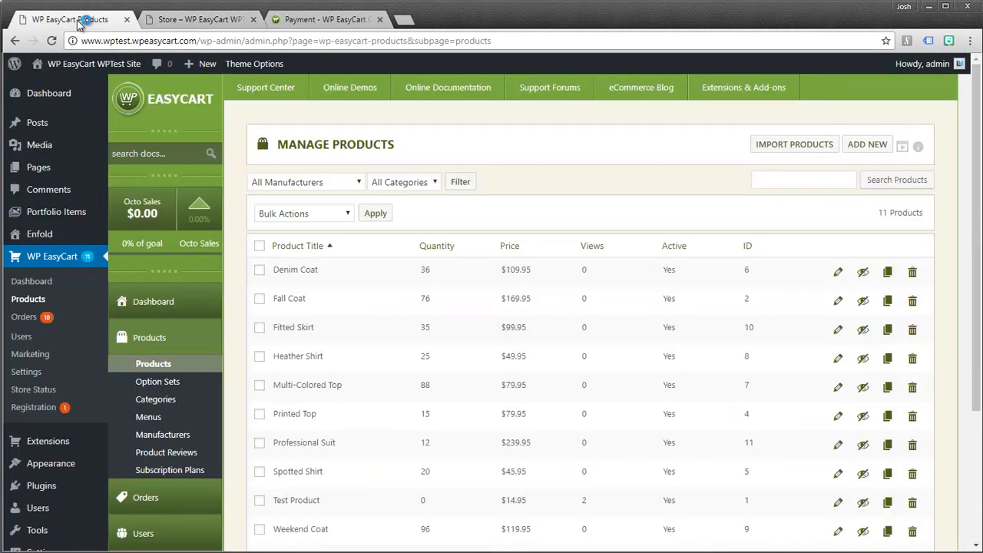
# - Look over Manage Products, then open EasyCart Orders showing the 10 shipped demo orders
pyautogui.scroll(-4, 171, 427)
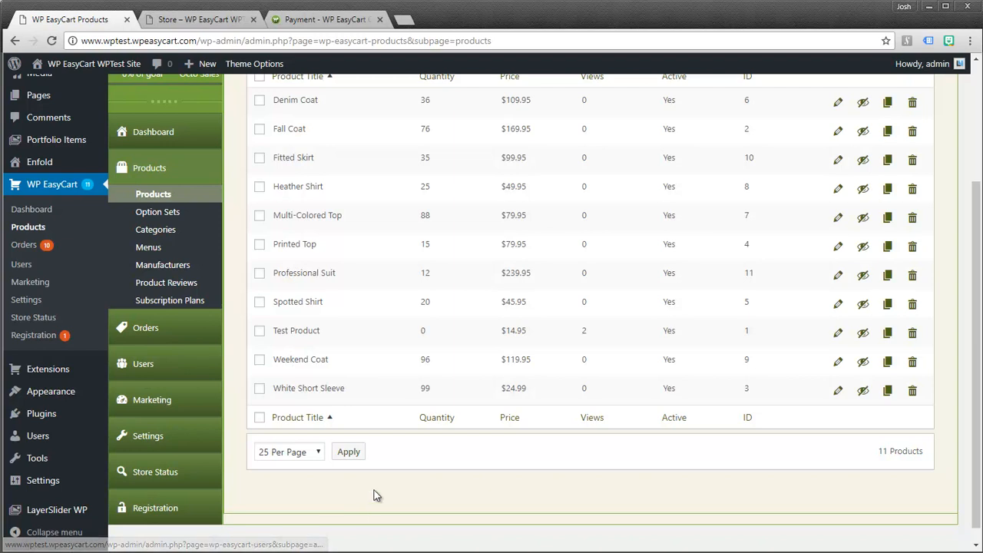
pyautogui.scroll(3, 977, 410)
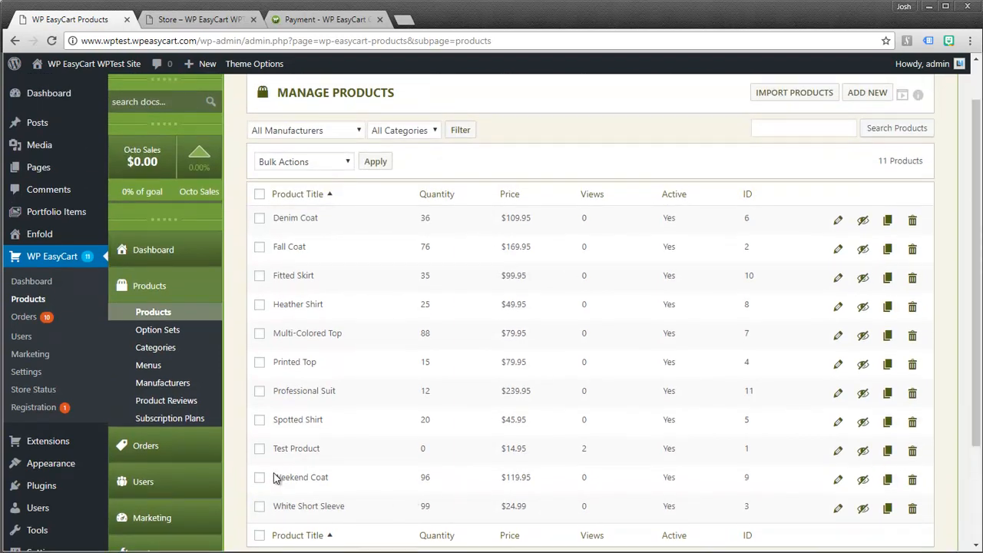
pyautogui.click(144, 445)
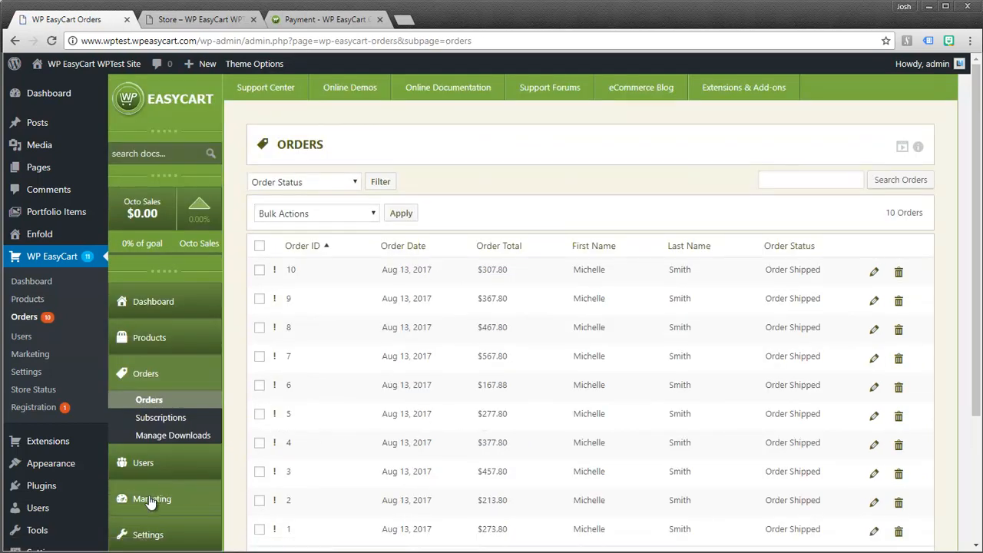
# - Scroll the Orders list, then go to EasyCart Marketing's Gift Cards upgrade page
pyautogui.scroll(-3, 216, 428)
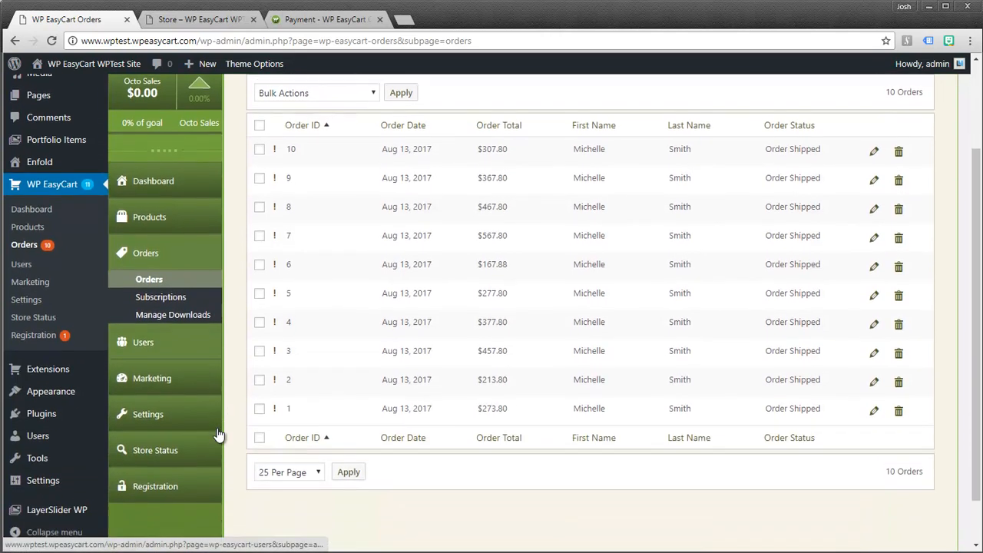
pyautogui.click(148, 371)
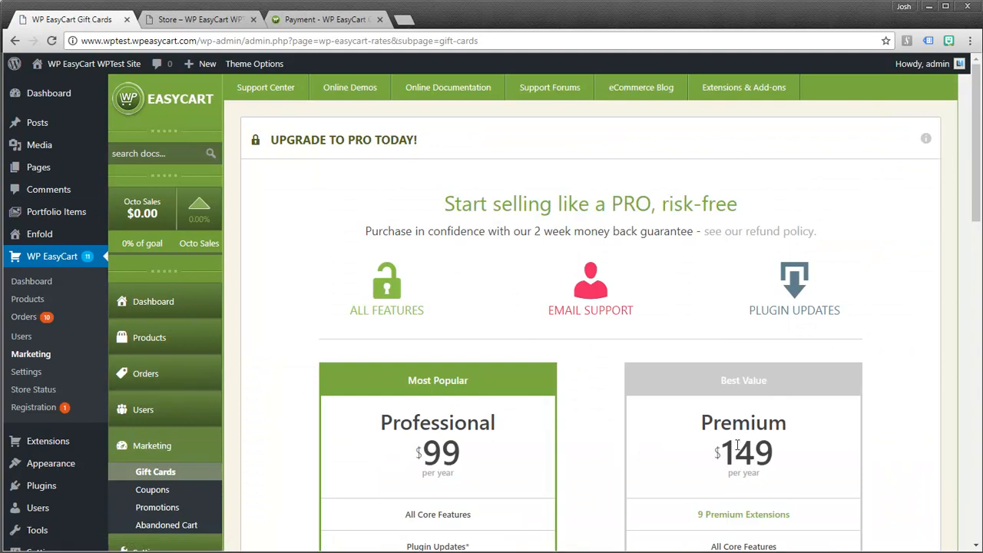
# - Scroll the Gift Cards pricing, then go to EasyCart's Registration & Activation page
pyautogui.scroll(-3, 582, 430)
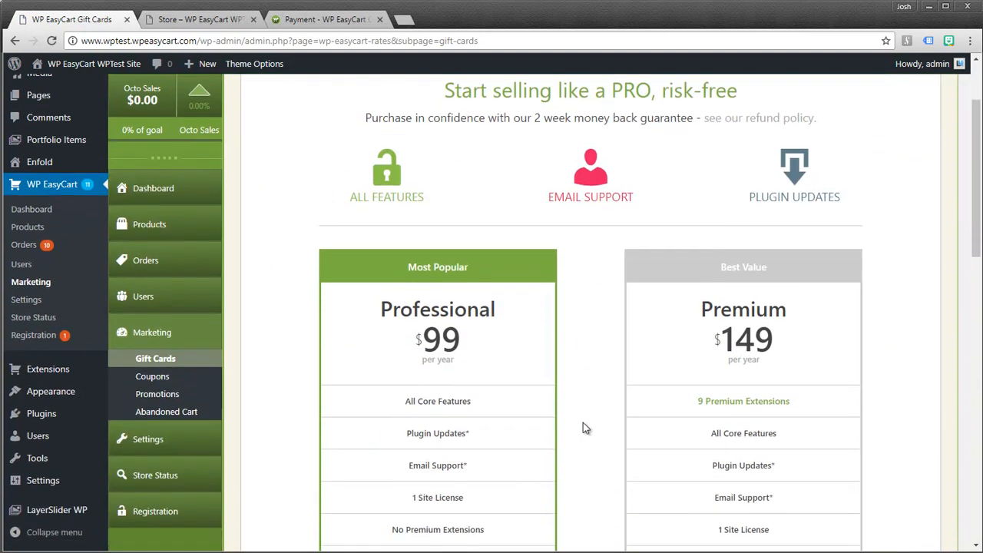
pyautogui.scroll(-1, 583, 430)
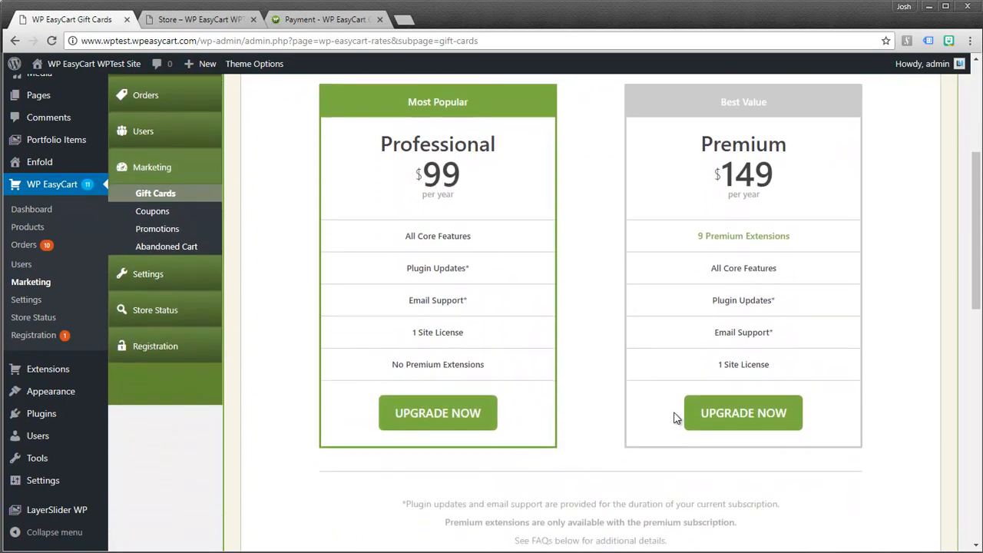
pyautogui.click(149, 348)
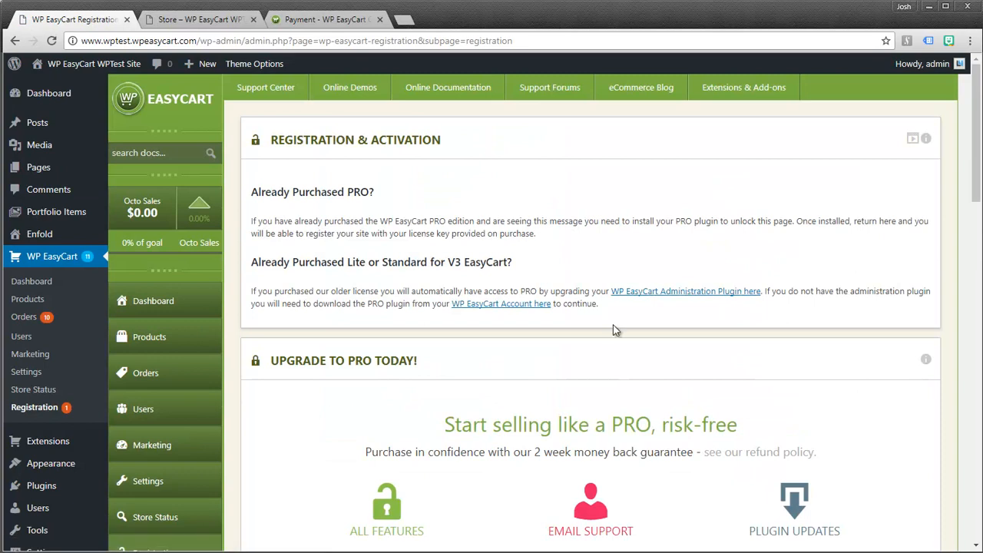
pyautogui.scroll(-3, 615, 327)
pyautogui.scroll(-1, 618, 329)
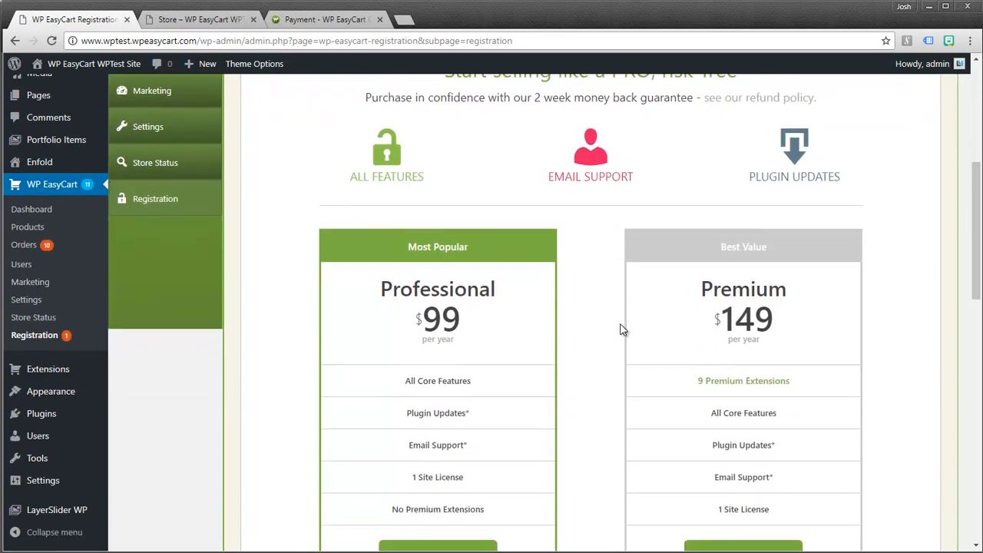
pyautogui.scroll(-1, 610, 439)
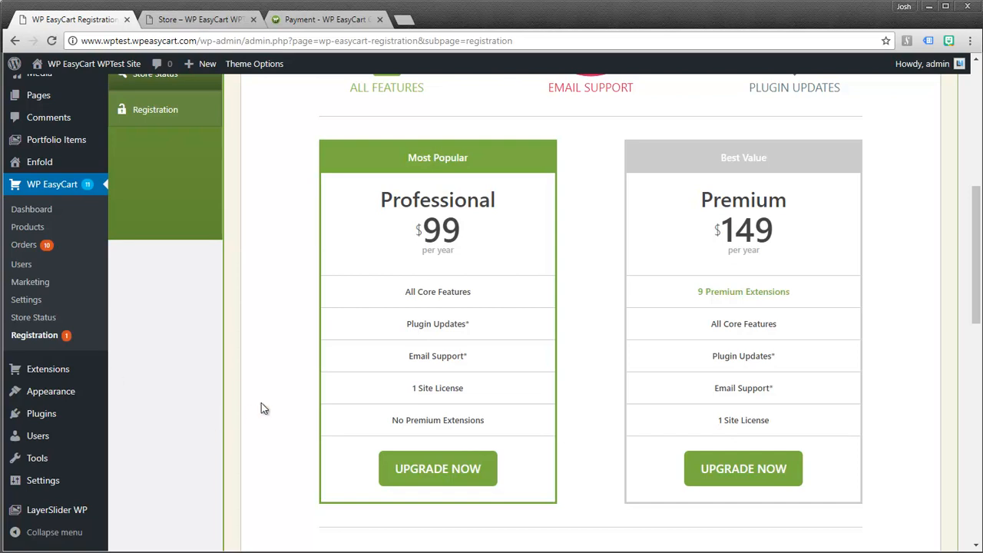
pyautogui.scroll(5, 255, 317)
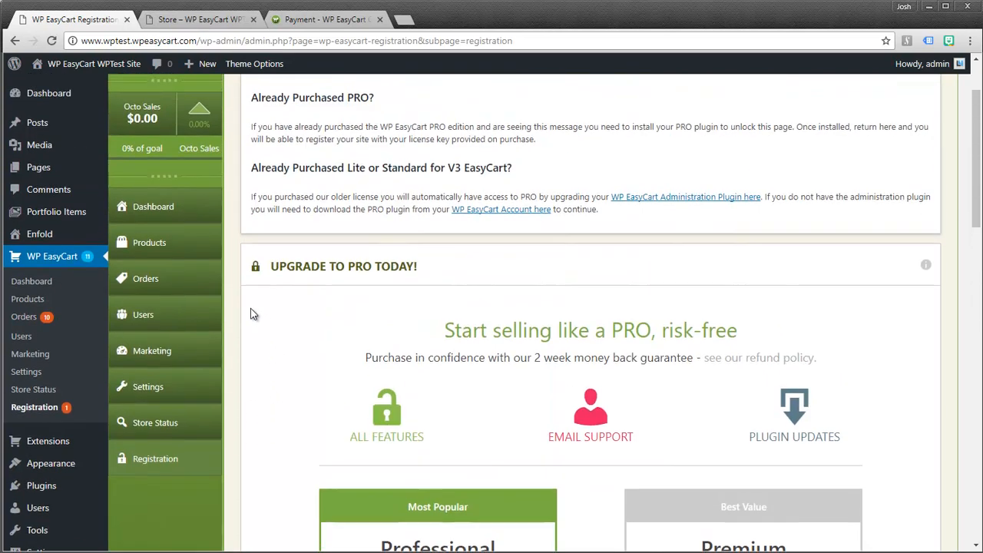
pyautogui.scroll(2, 254, 313)
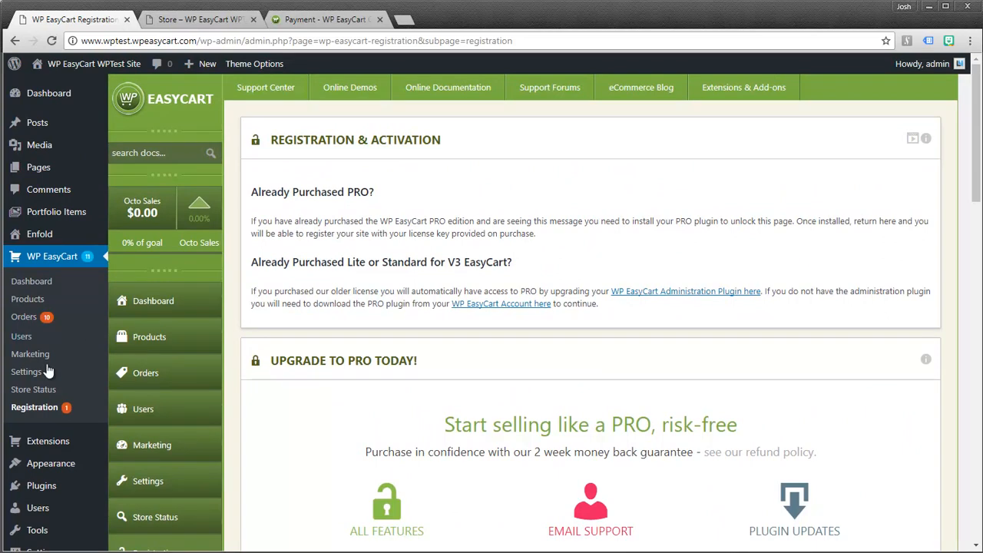